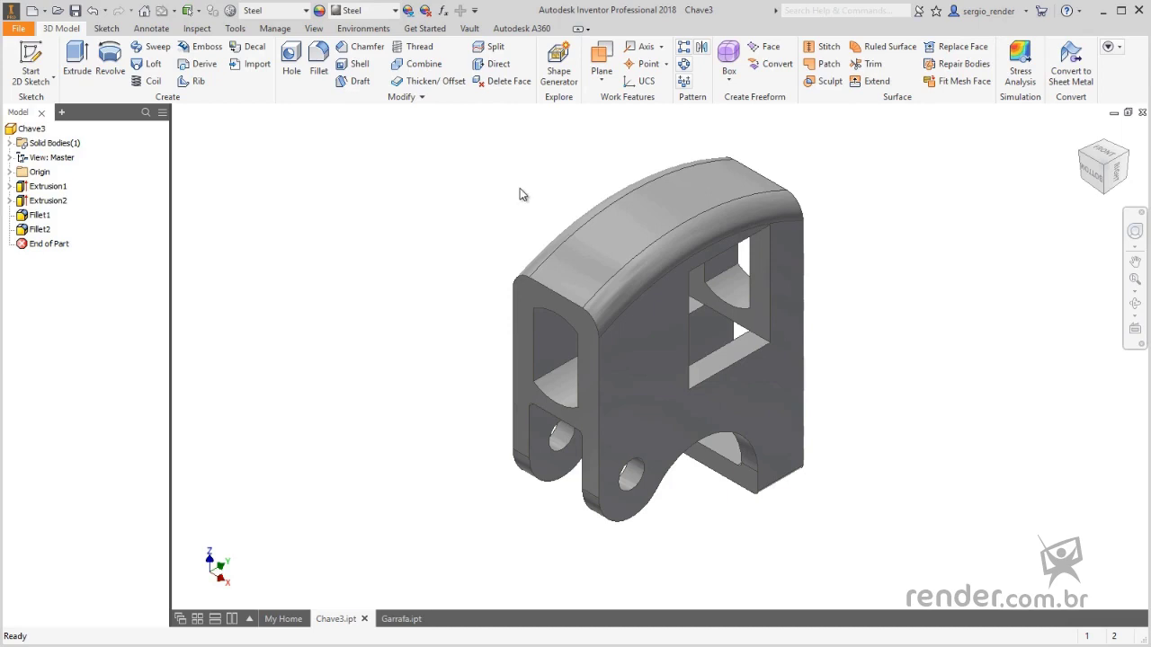
# Create a work plane parallel to the flat side face through its corner below the top fillet, and start a sketch on it
pyautogui.click(601, 55)
pyautogui.click(647, 389)
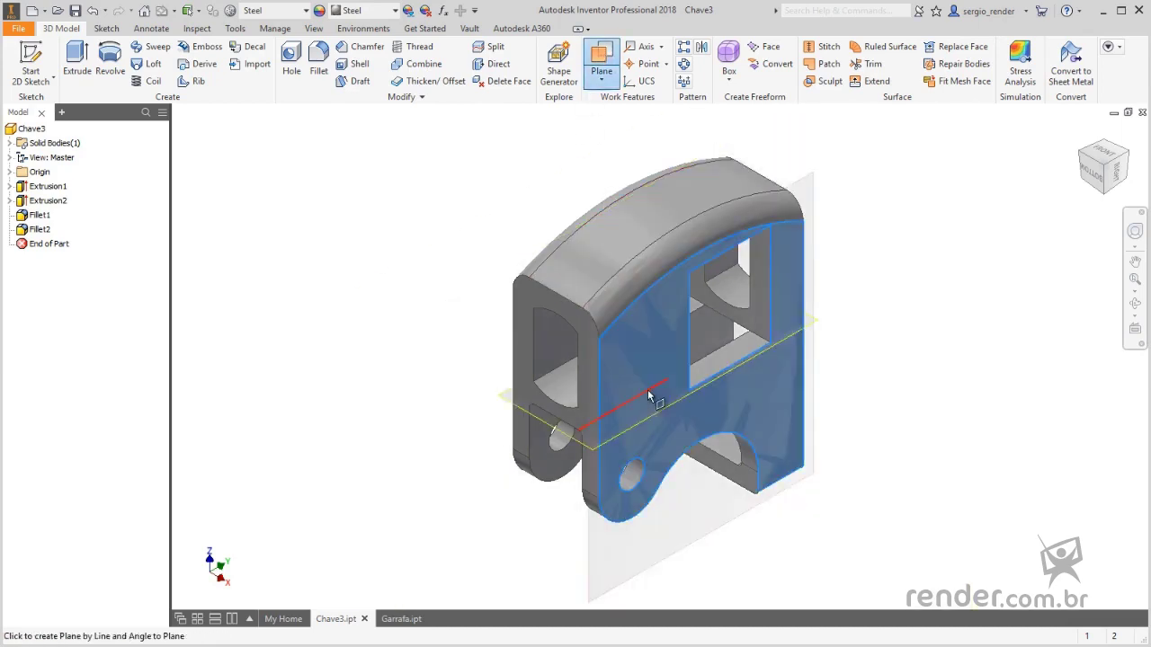
pyautogui.click(598, 336)
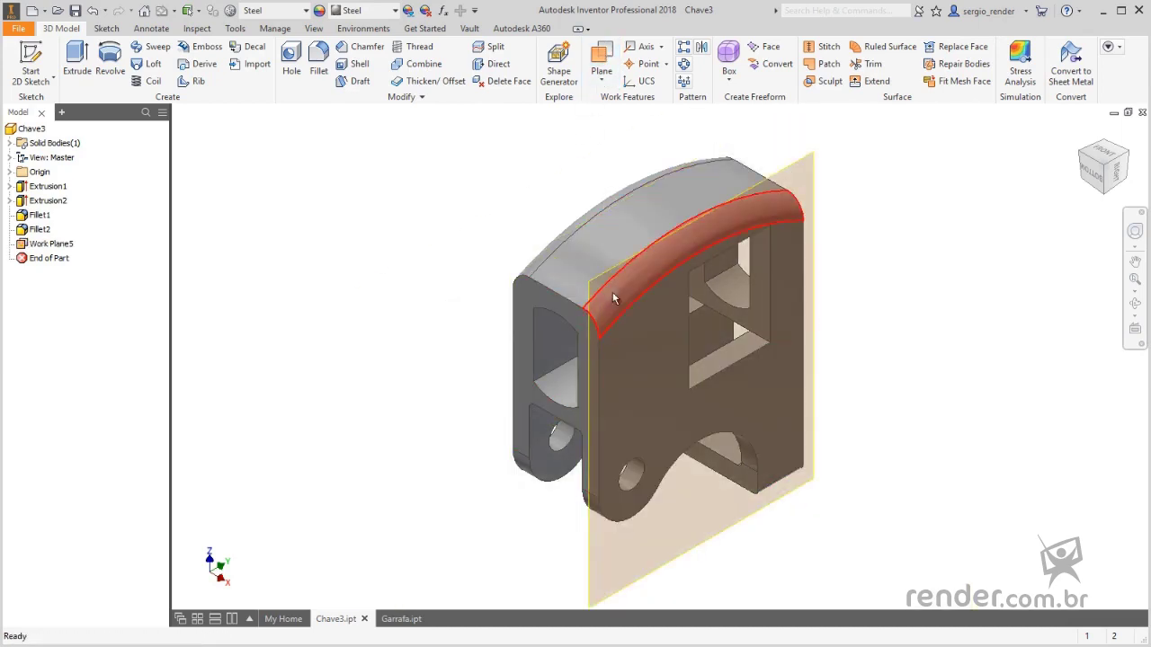
pyautogui.click(603, 270)
pyautogui.click(620, 259)
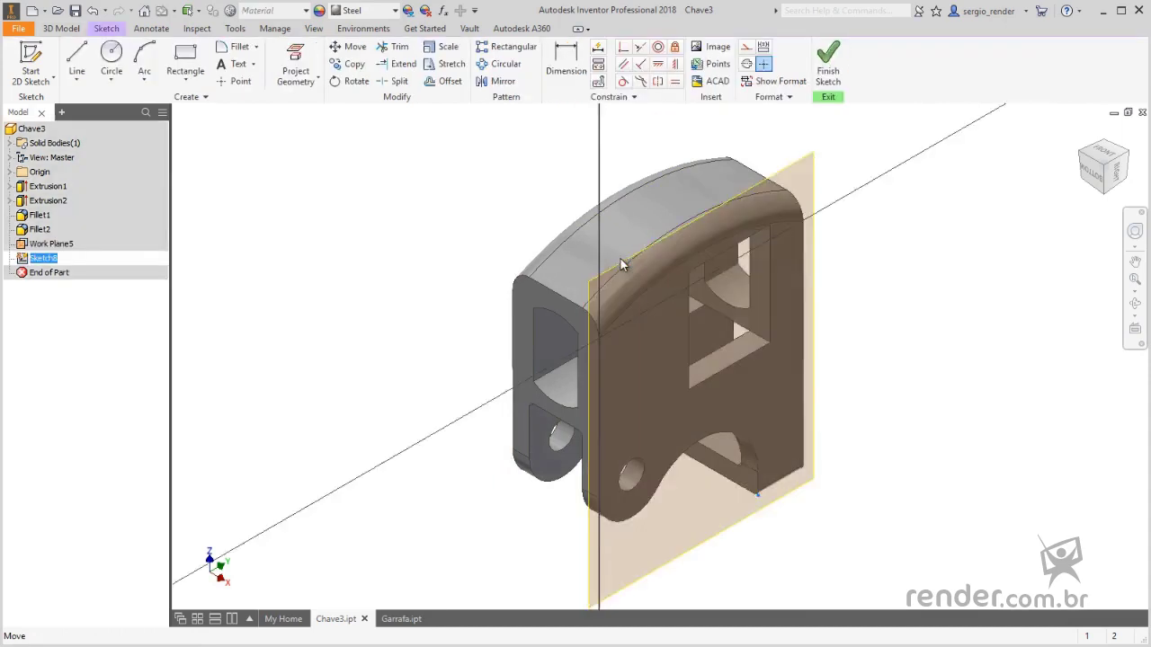
# Place the sketch text "Render" on the side face between the straight outer edge and the rectangular window
pyautogui.scroll(-5, 592, 362)
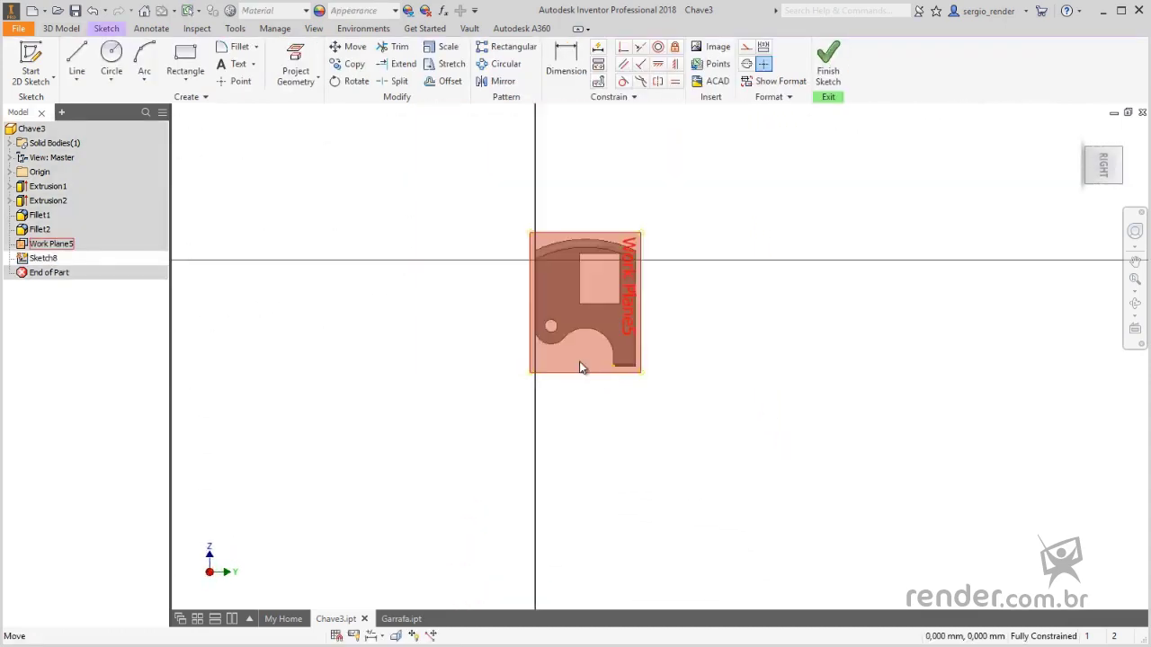
pyautogui.scroll(5, 548, 265)
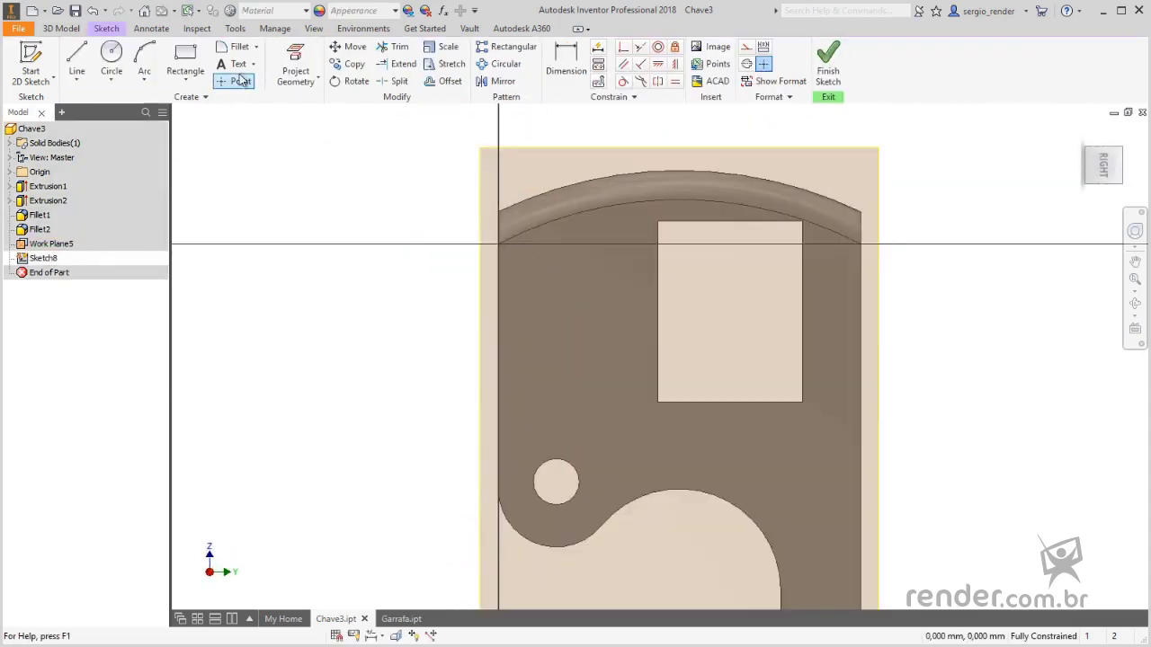
pyautogui.click(235, 64)
pyautogui.click(557, 281)
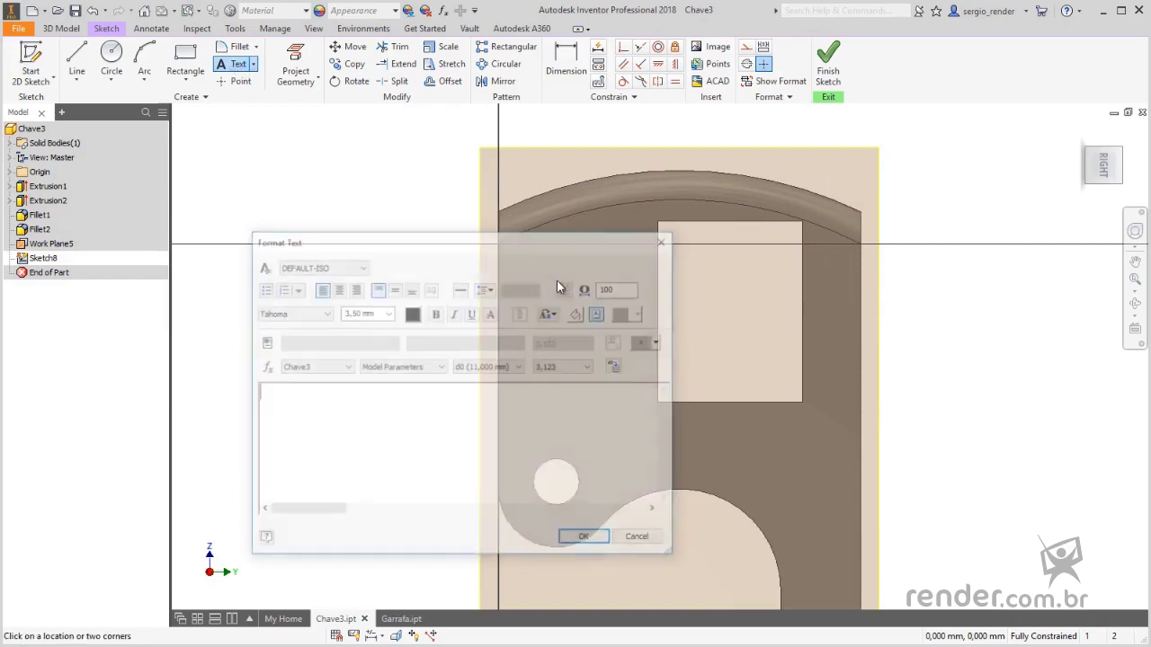
pyautogui.write('Render')
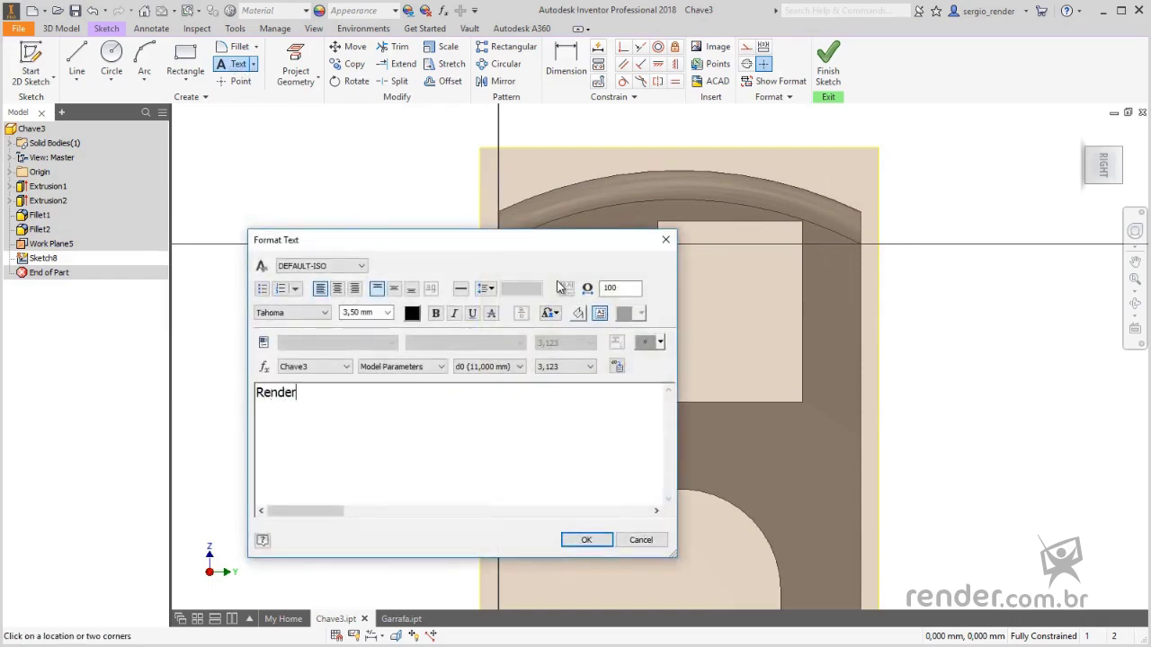
pyautogui.click(586, 539)
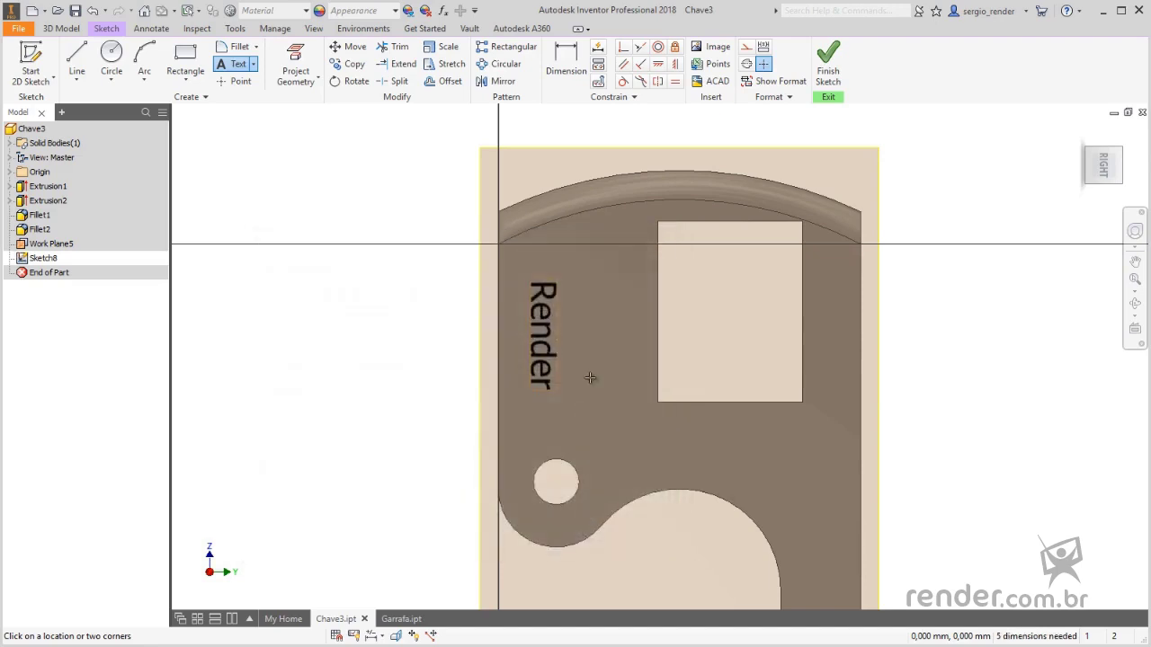
# Dimension the text box 5 mm from the straight outer edge of the side face
pyautogui.click(566, 63)
pyautogui.scroll(5, 529, 326)
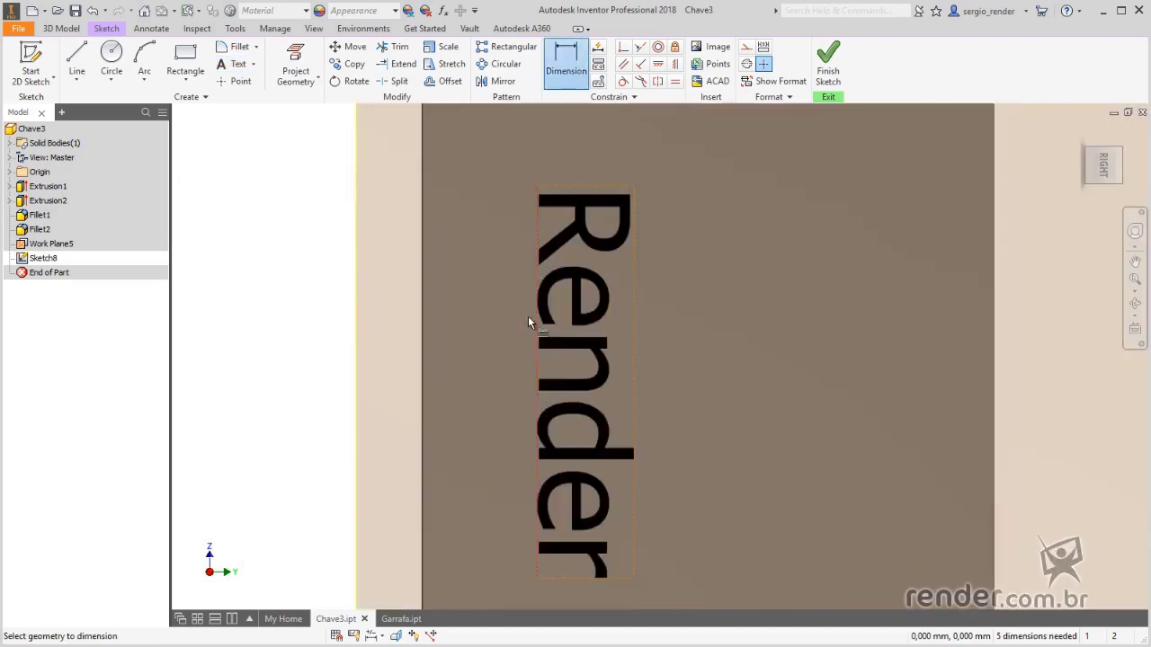
pyautogui.click(537, 328)
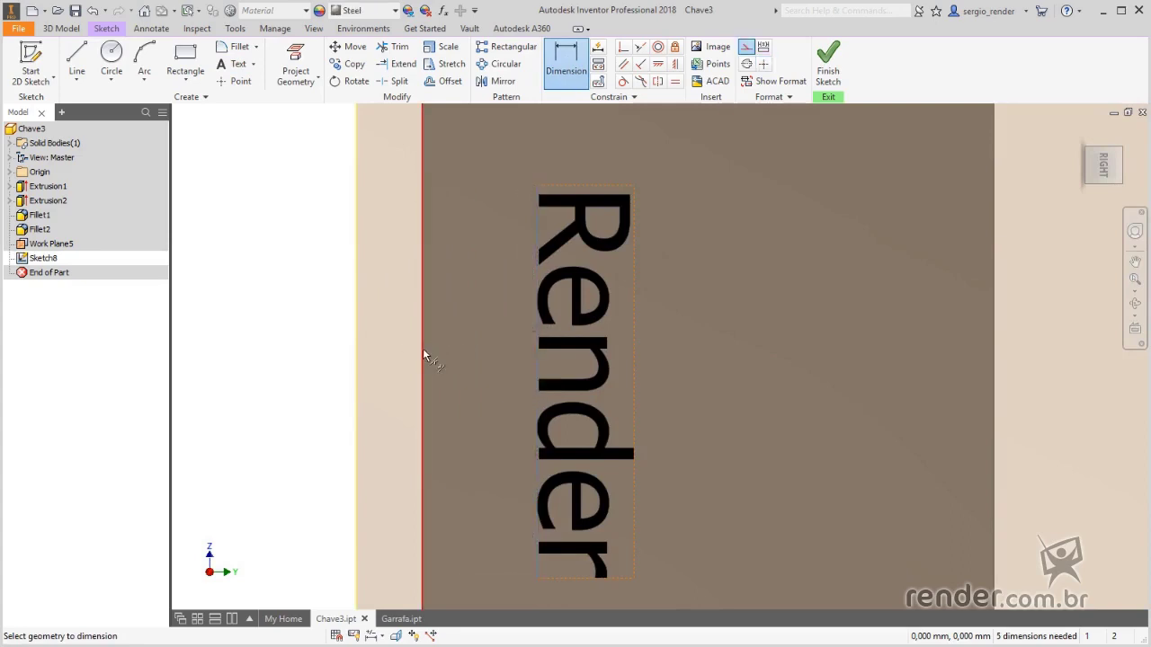
pyautogui.click(423, 350)
pyautogui.click(286, 351)
pyautogui.write('5')
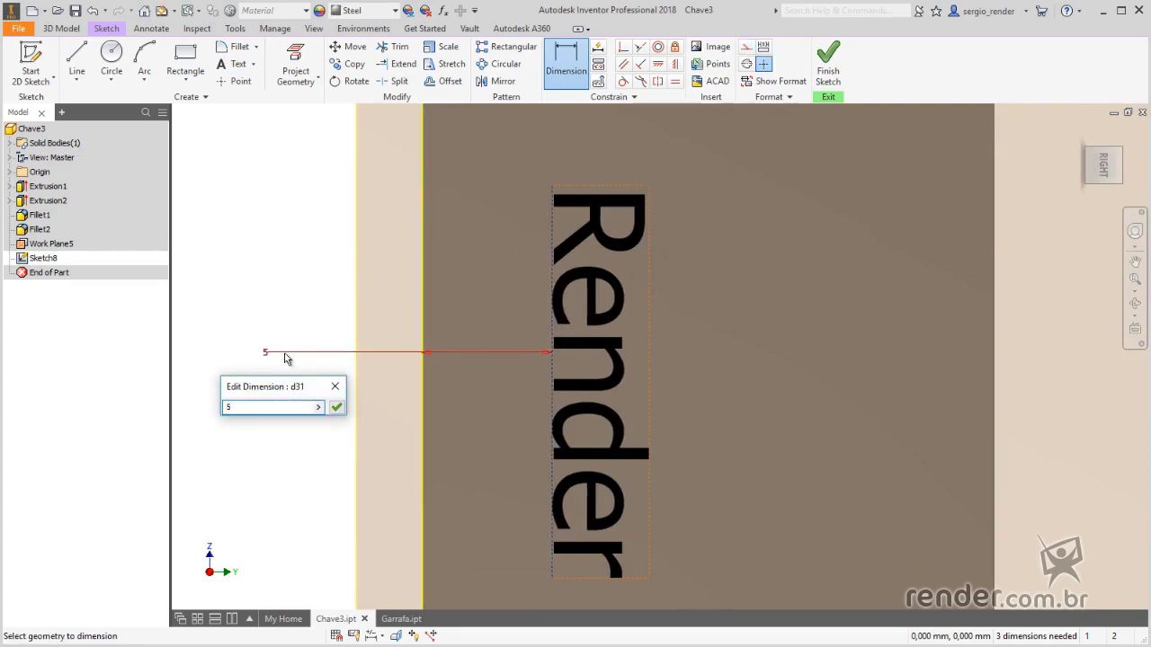
pyautogui.press('Return')
# Dimension the start of the text box 8 mm below the face's upper corner and finish the sketch
pyautogui.scroll(-4, 743, 303)
pyautogui.scroll(3, 769, 237)
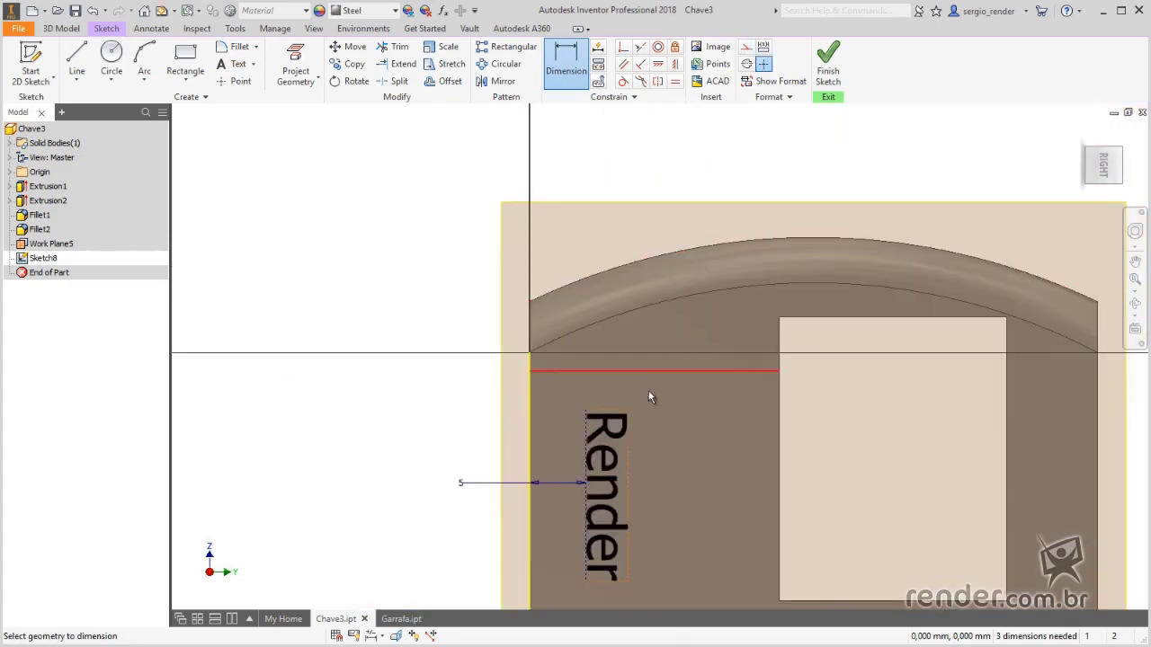
pyautogui.click(529, 353)
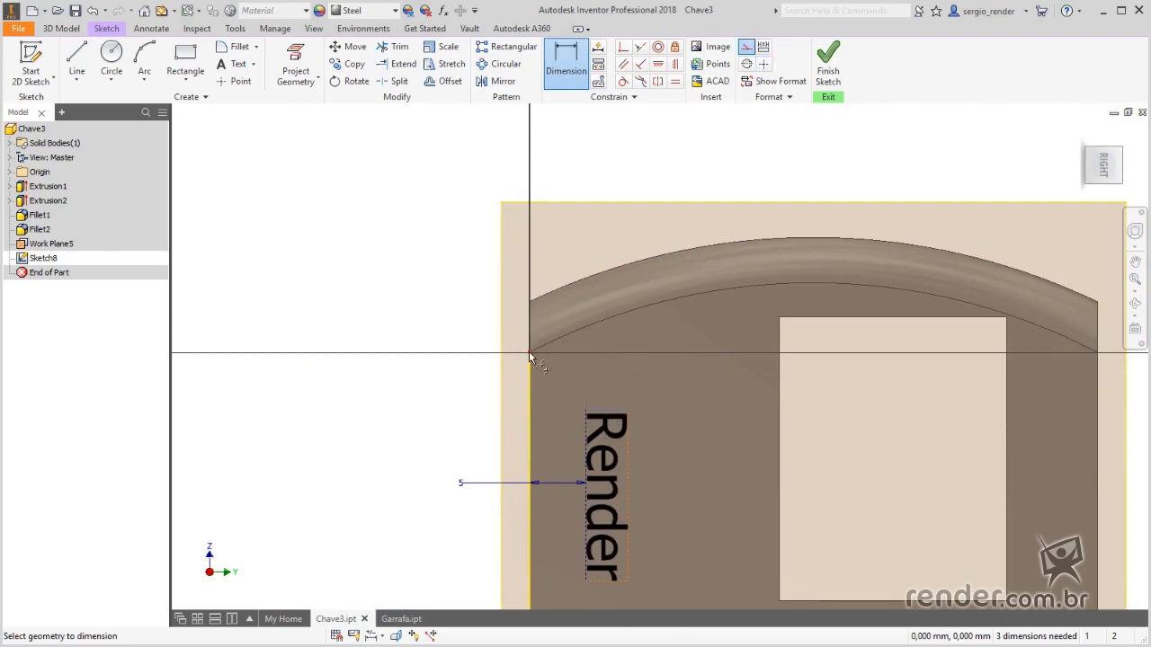
pyautogui.click(604, 258)
pyautogui.write('8')
pyautogui.press('Return')
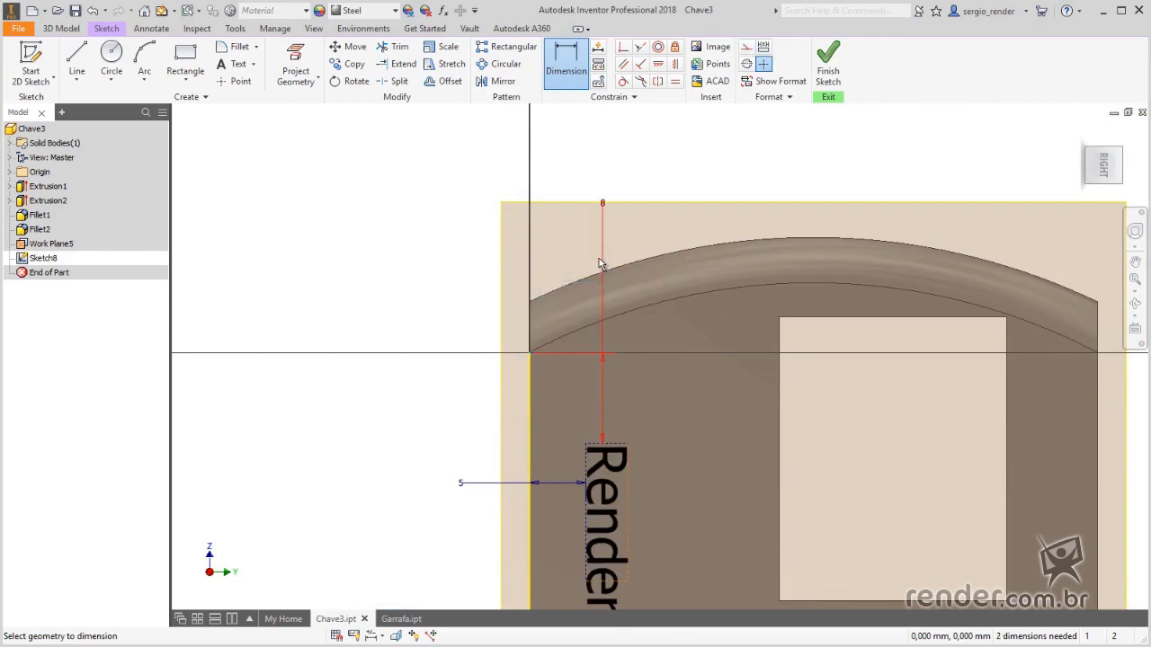
pyautogui.scroll(-2, 629, 387)
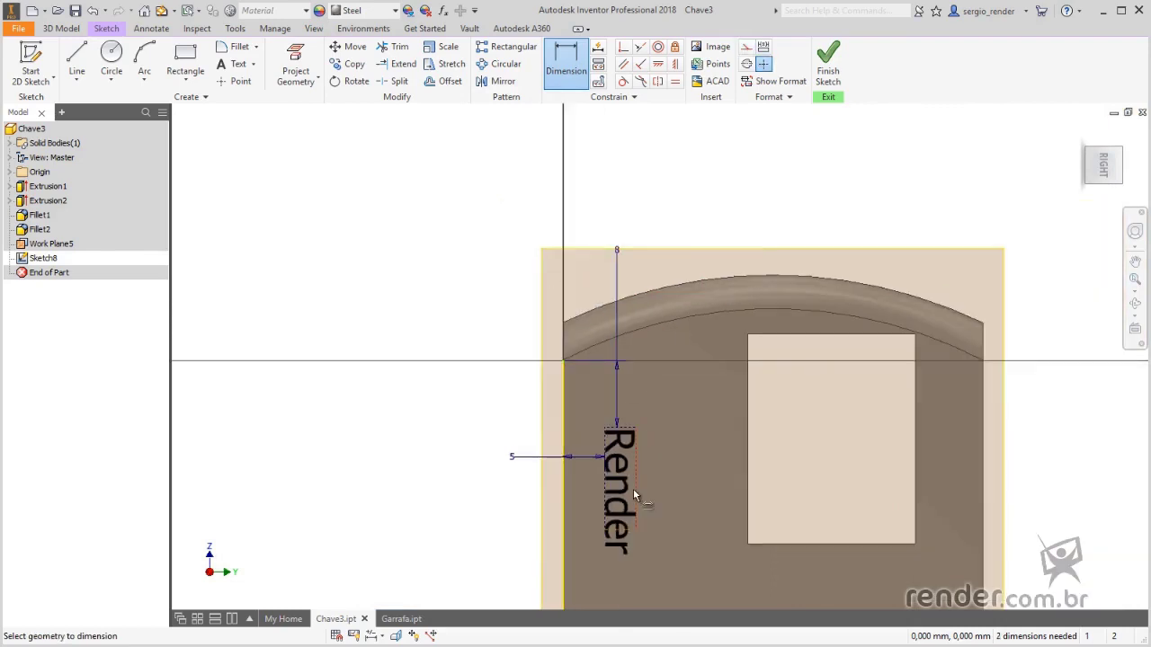
pyautogui.click(828, 70)
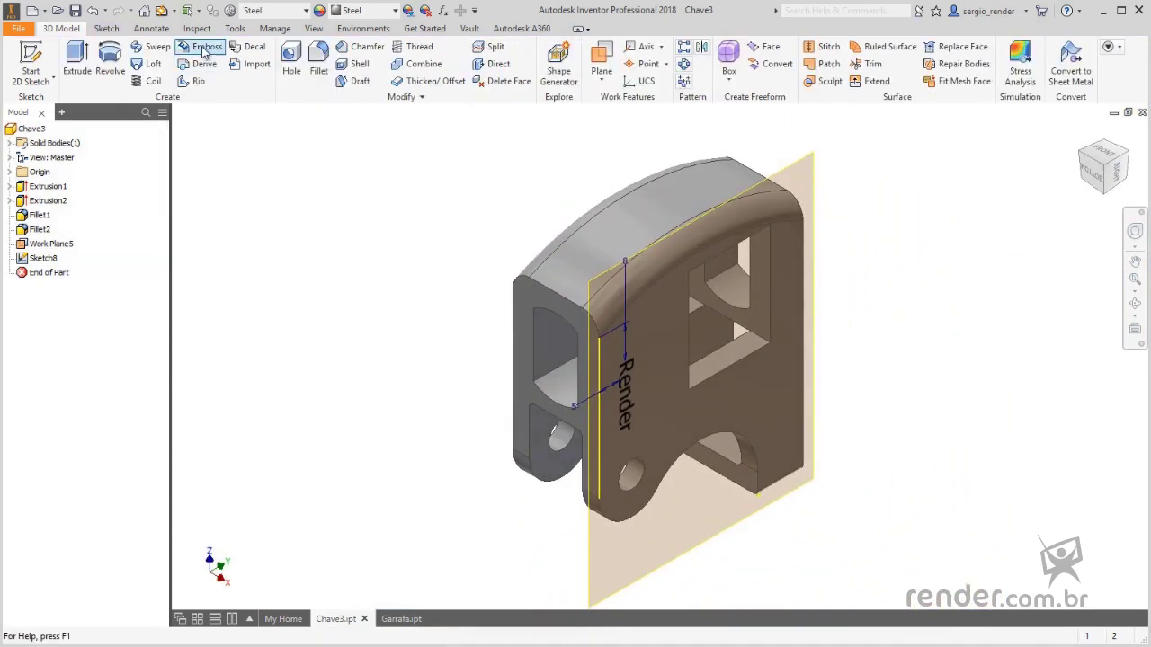
# Set up an Emboss from Face of the "Render" text, directed outward from the side face, with a depth of 3 mm
pyautogui.click(202, 46)
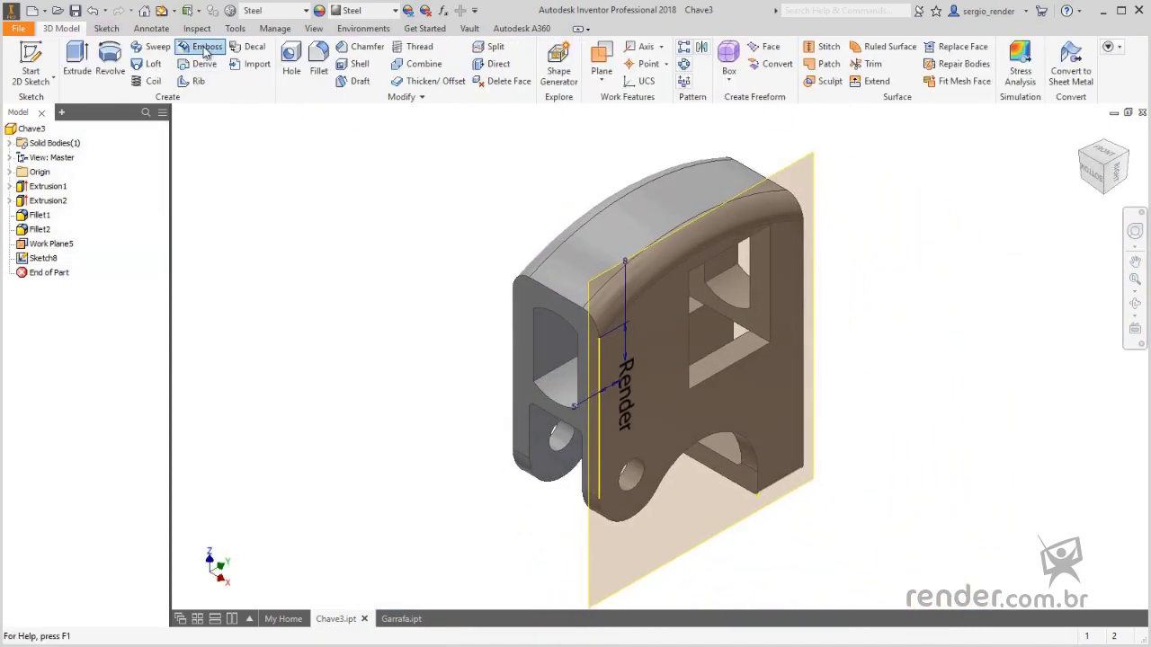
pyautogui.click(626, 397)
pyautogui.scroll(5, 627, 396)
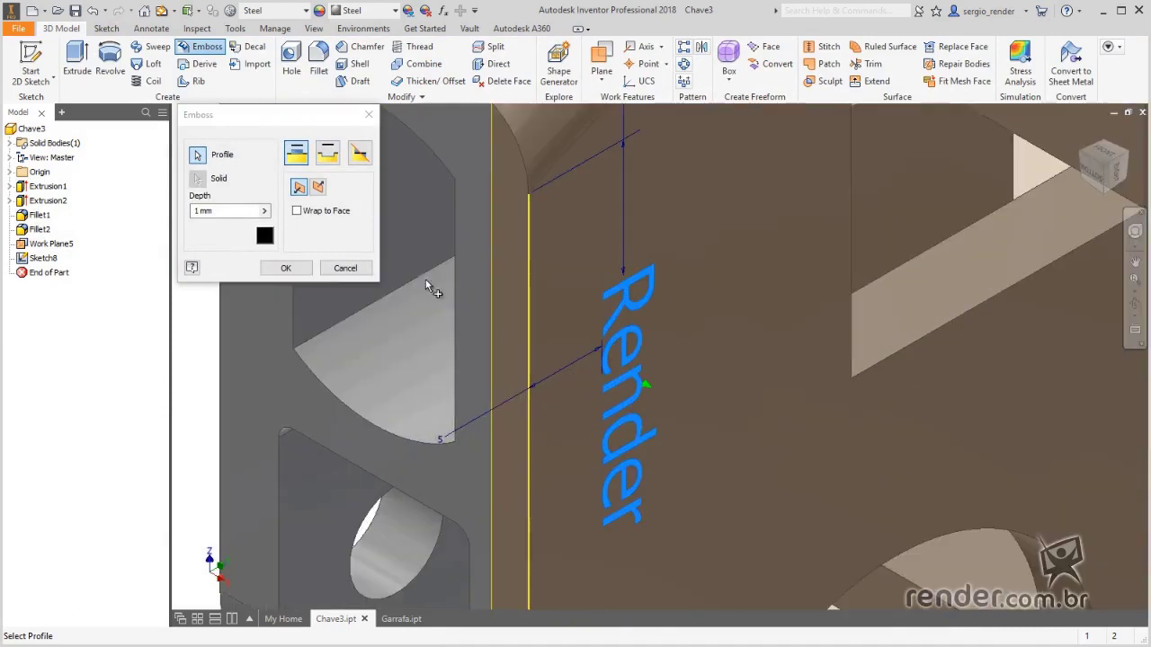
pyautogui.click(319, 188)
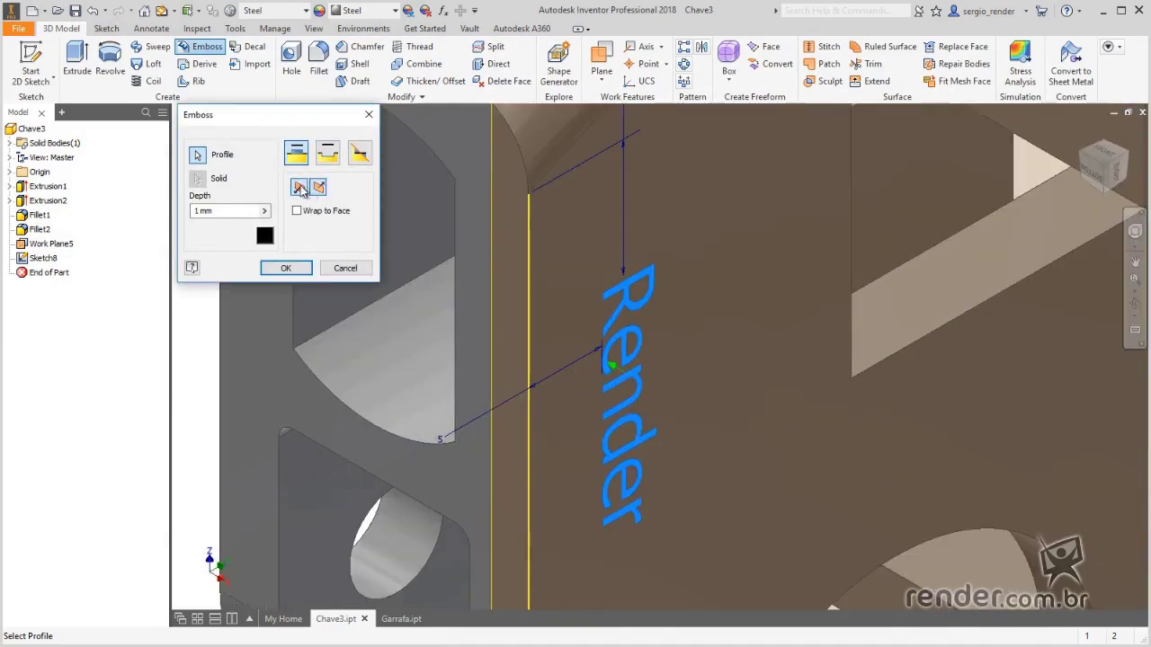
pyautogui.click(298, 187)
pyautogui.doubleClick(198, 211)
pyautogui.write('3')
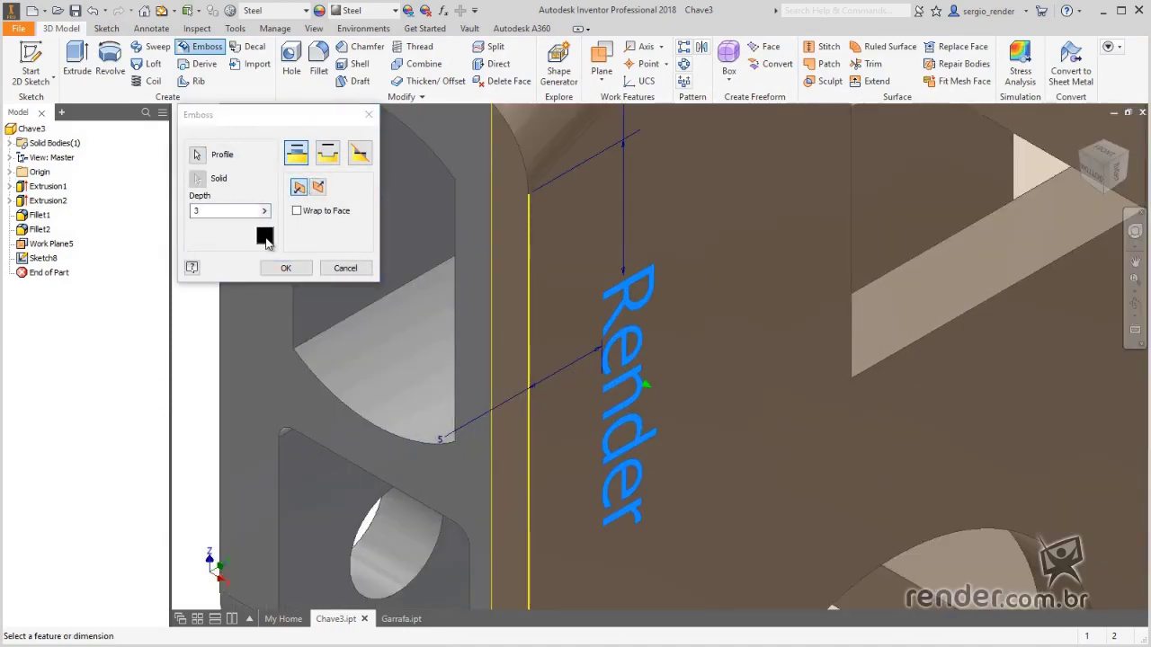
# Set the embossed text's top face appearance to Pink and create the emboss
pyautogui.click(264, 235)
pyautogui.click(266, 150)
pyautogui.scroll(8, 282, 185)
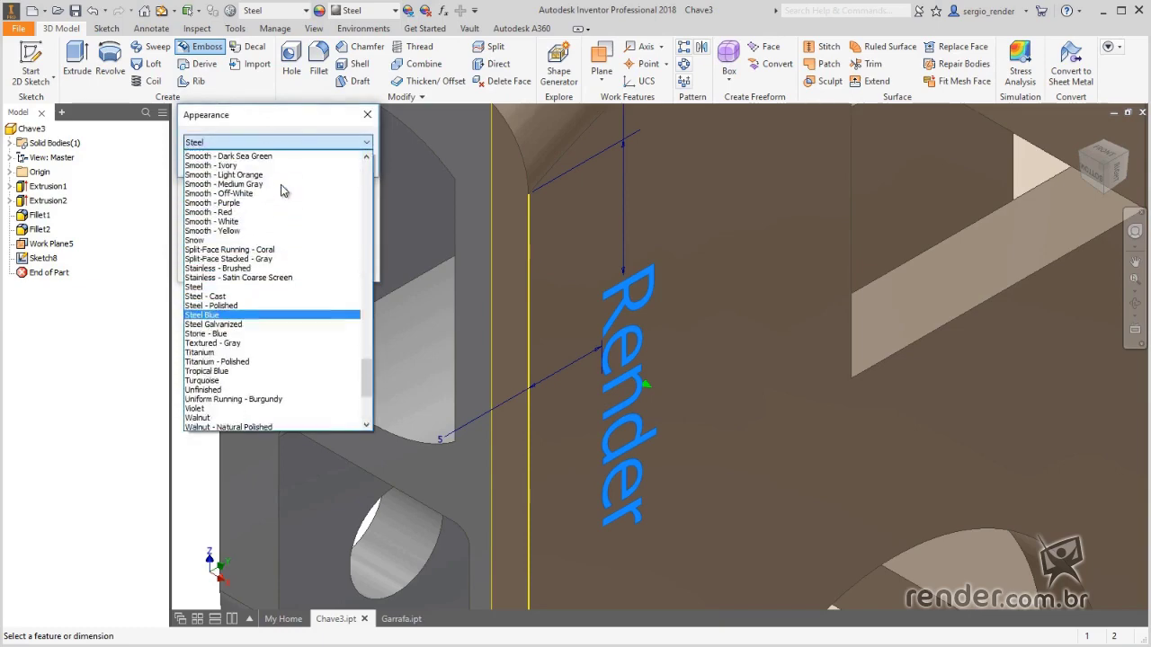
pyautogui.scroll(12, 285, 186)
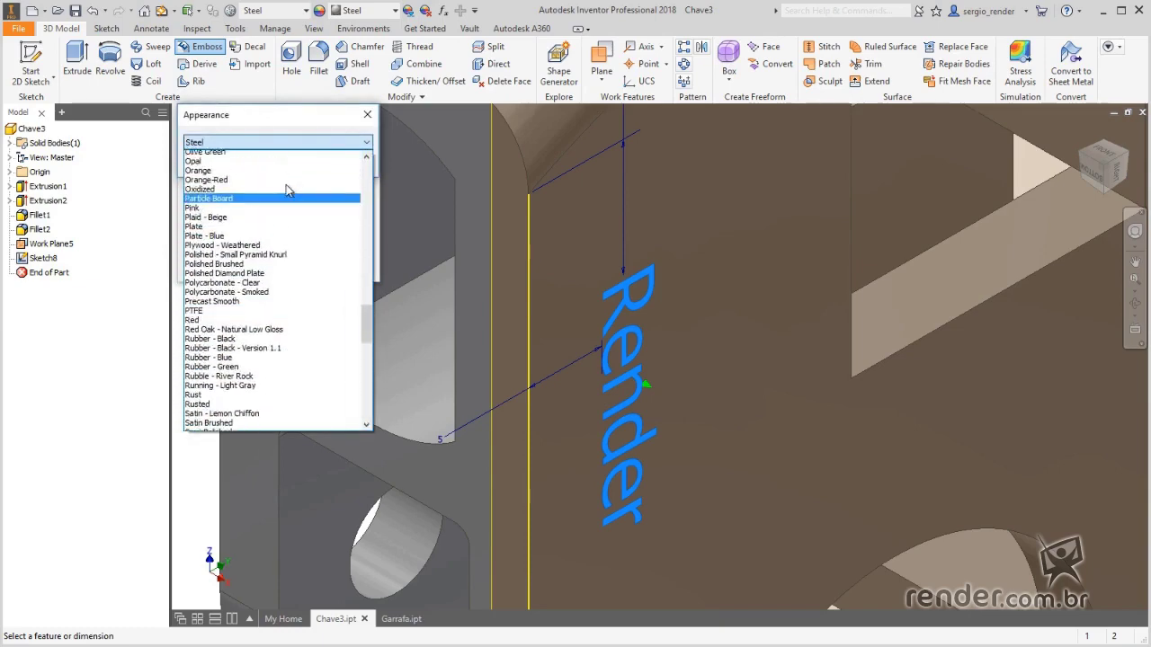
pyautogui.click(227, 277)
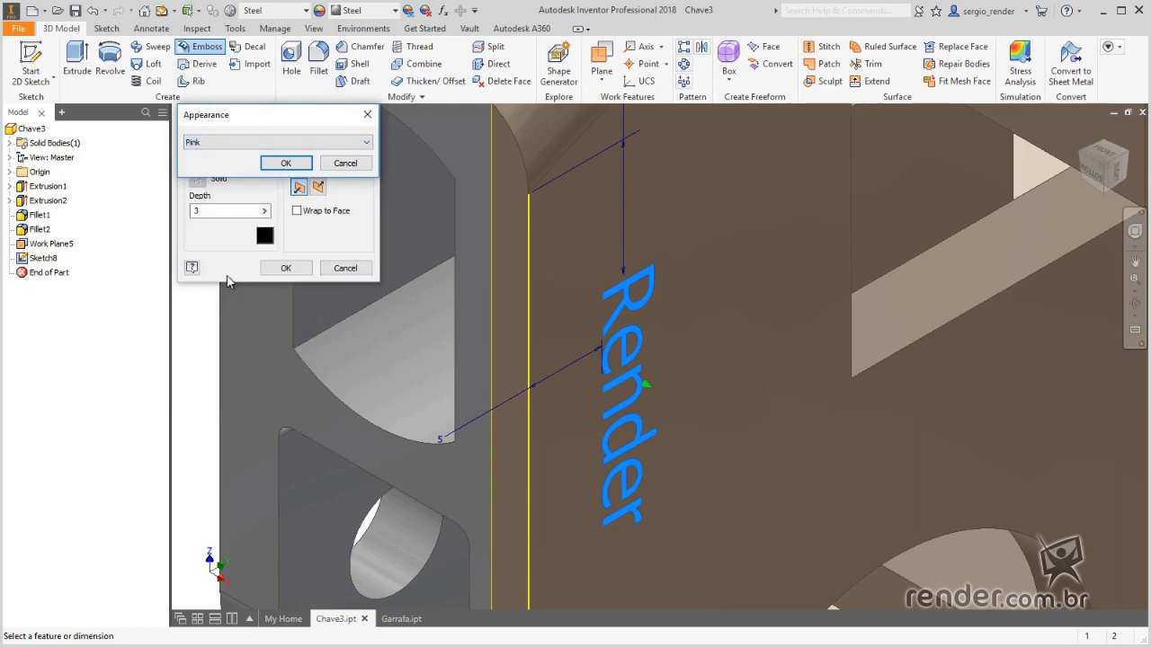
pyautogui.click(285, 163)
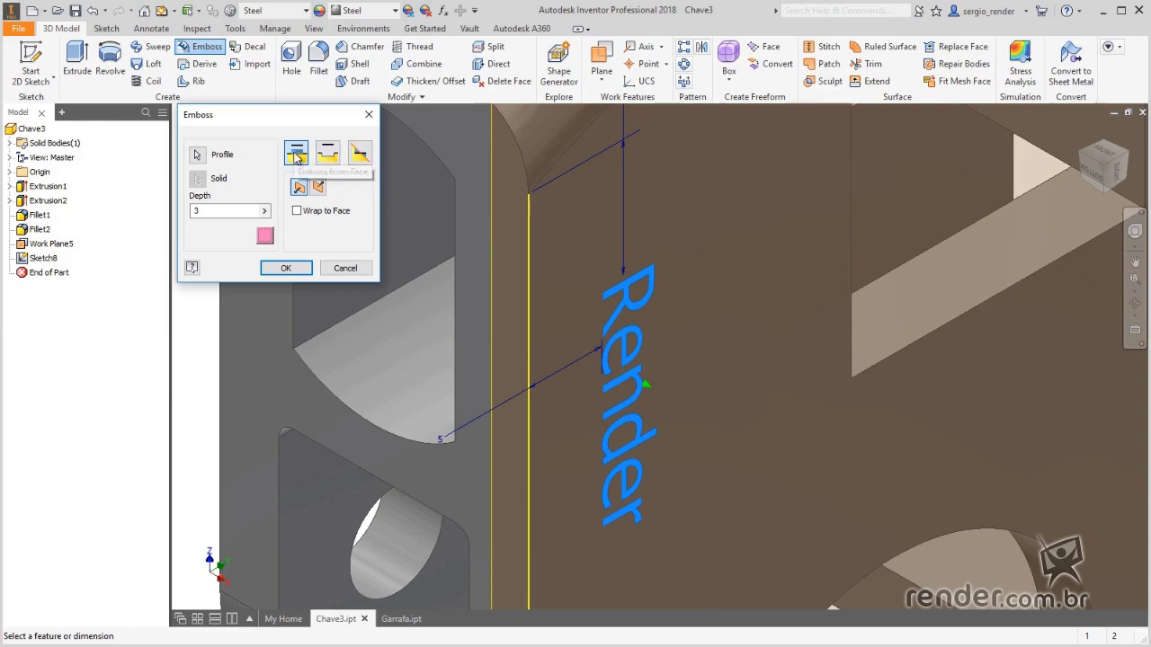
pyautogui.click(286, 269)
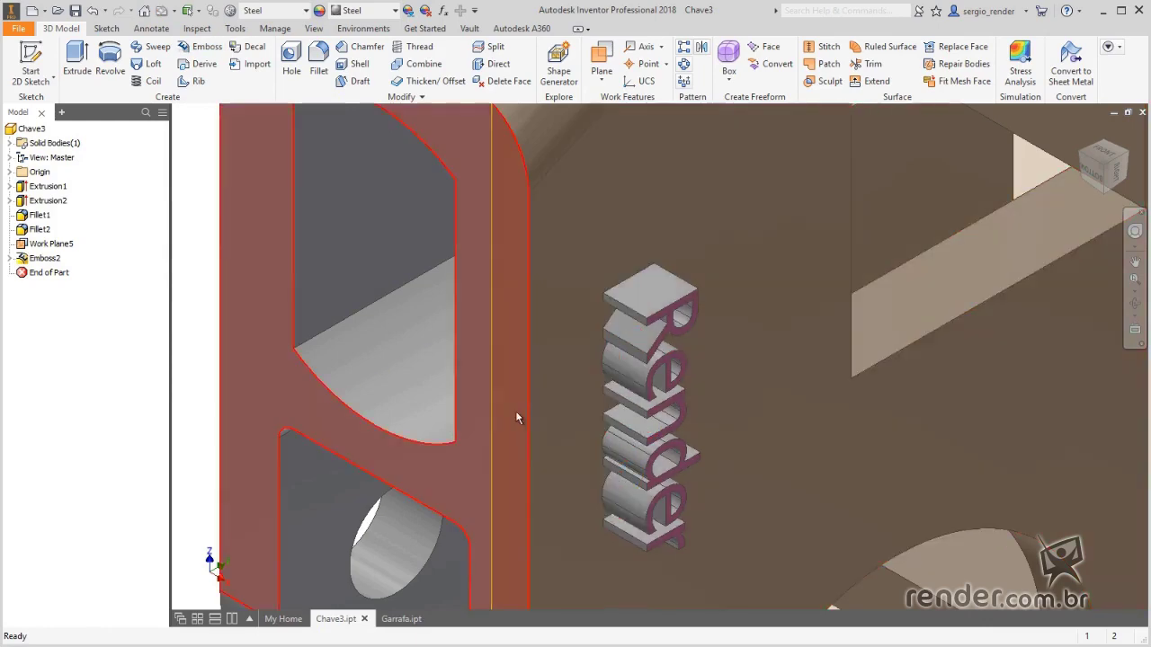
# Hide the work plane on the side face and inspect the embossed text
pyautogui.scroll(-5, 693, 449)
pyautogui.scroll(1, 695, 448)
pyautogui.moveTo(695, 449); pyautogui.dragTo(549, 416, button='middle')
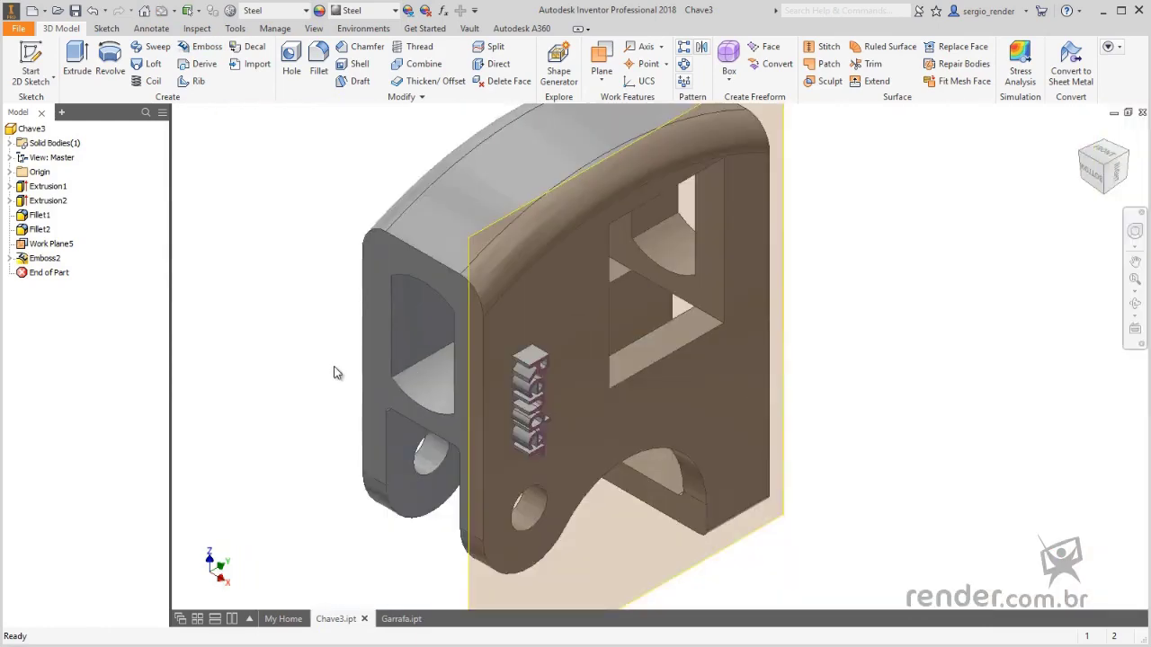
pyautogui.rightClick(501, 218)
pyautogui.click(534, 238)
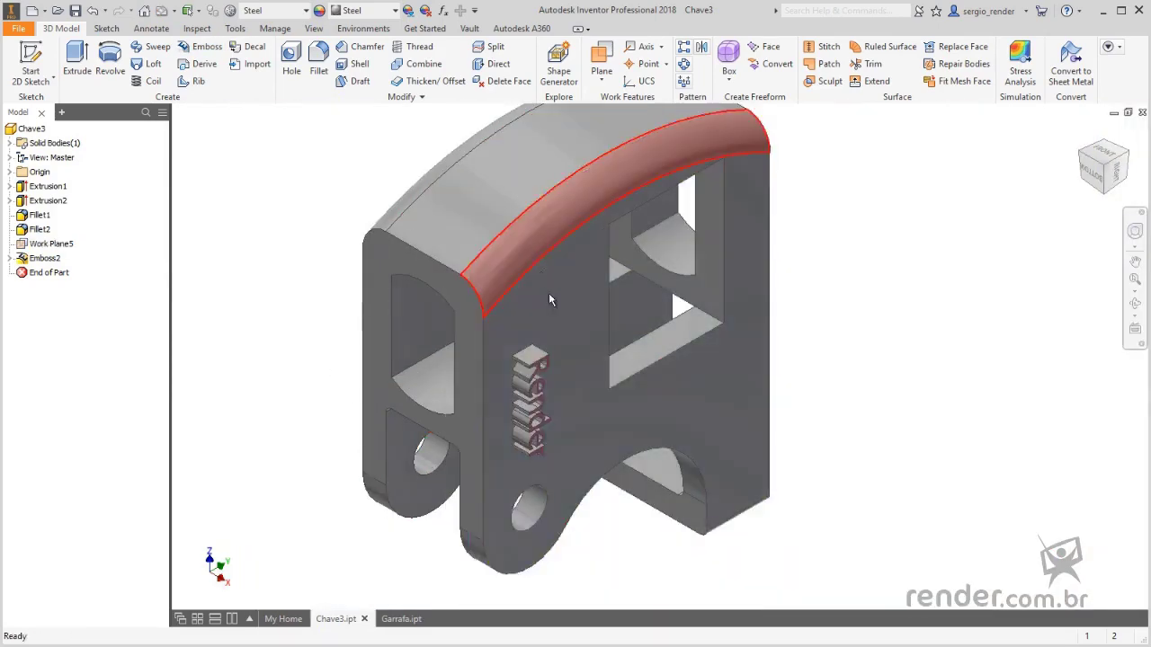
pyautogui.scroll(4, 555, 422)
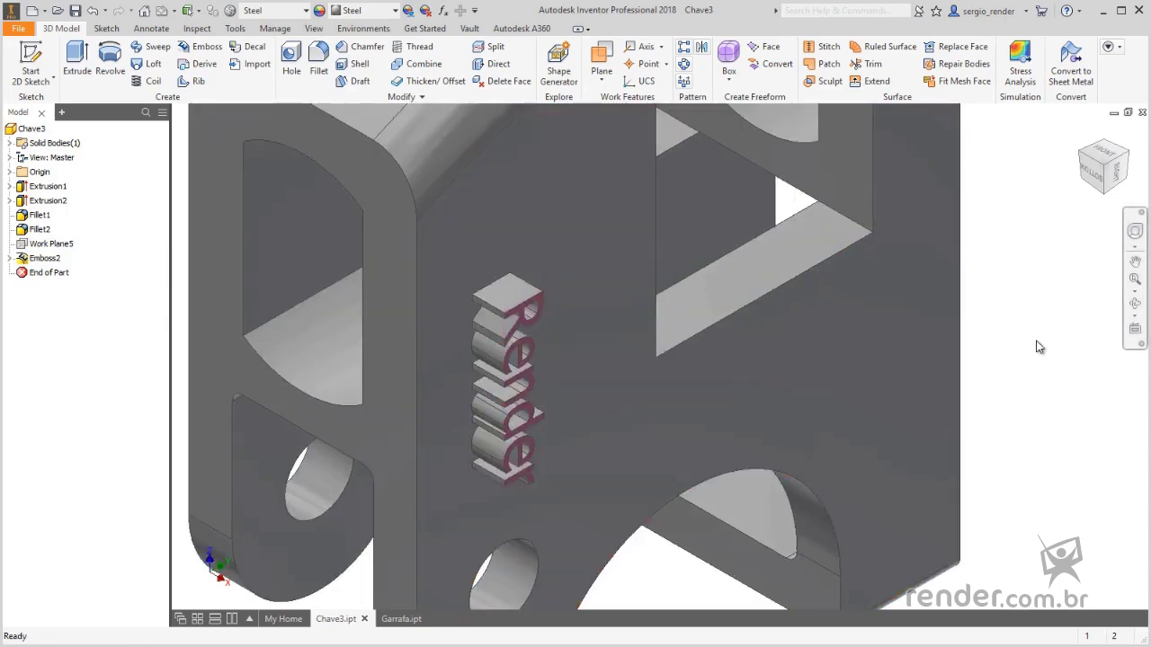
pyautogui.moveTo(1036, 342)
pyautogui.keyDown('shift'); pyautogui.mouseDown(button='middle')
pyautogui.moveTo(1004, 313)
pyautogui.moveTo(1039, 346)
pyautogui.mouseUp(button='middle'); pyautogui.keyUp('shift')
pyautogui.scroll(-3, 1039, 346)
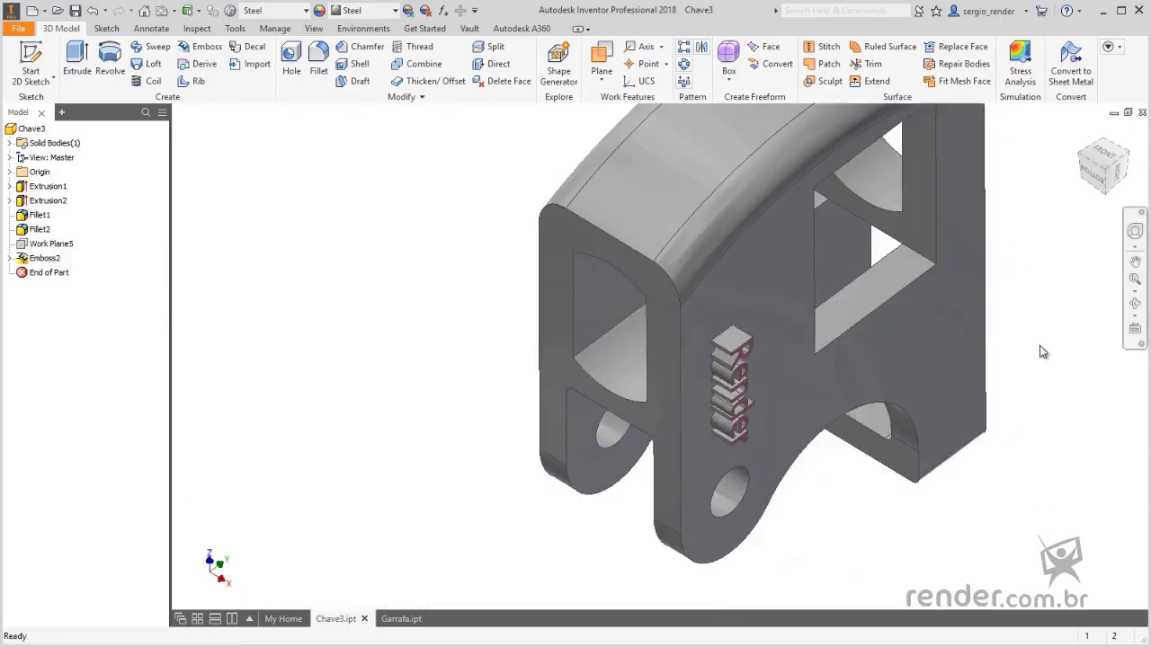
# Switch to the Garrafa part and create a work plane offset 80 mm from the XY Plane, in front of the bottle
pyautogui.click(400, 619)
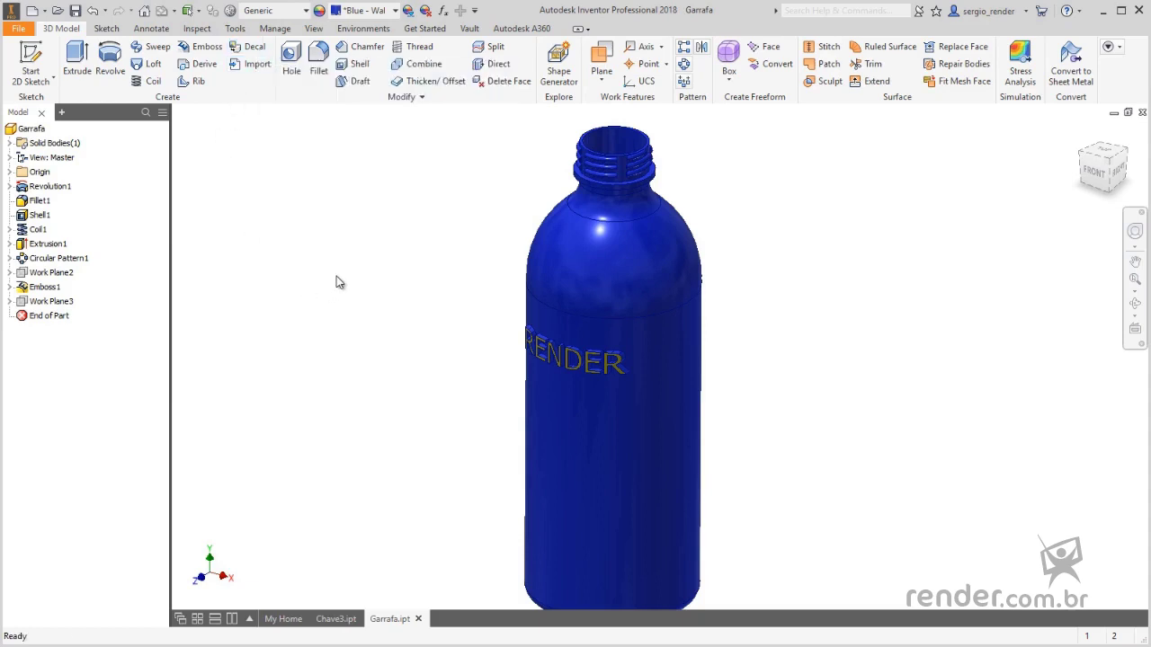
pyautogui.click(601, 60)
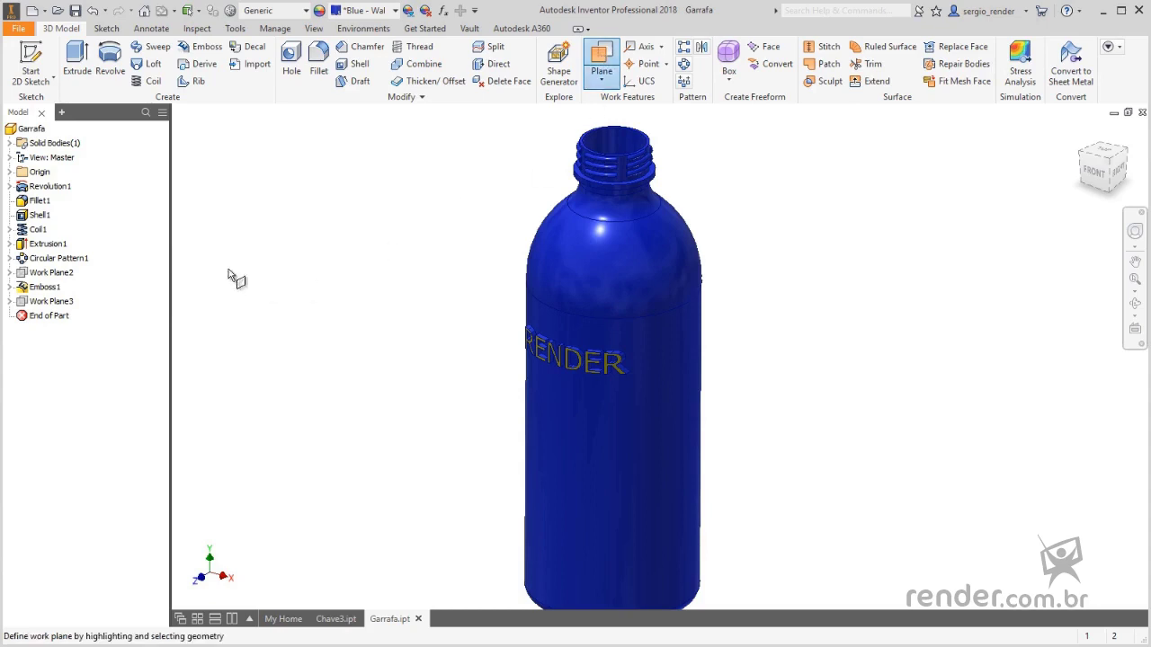
pyautogui.click(9, 171)
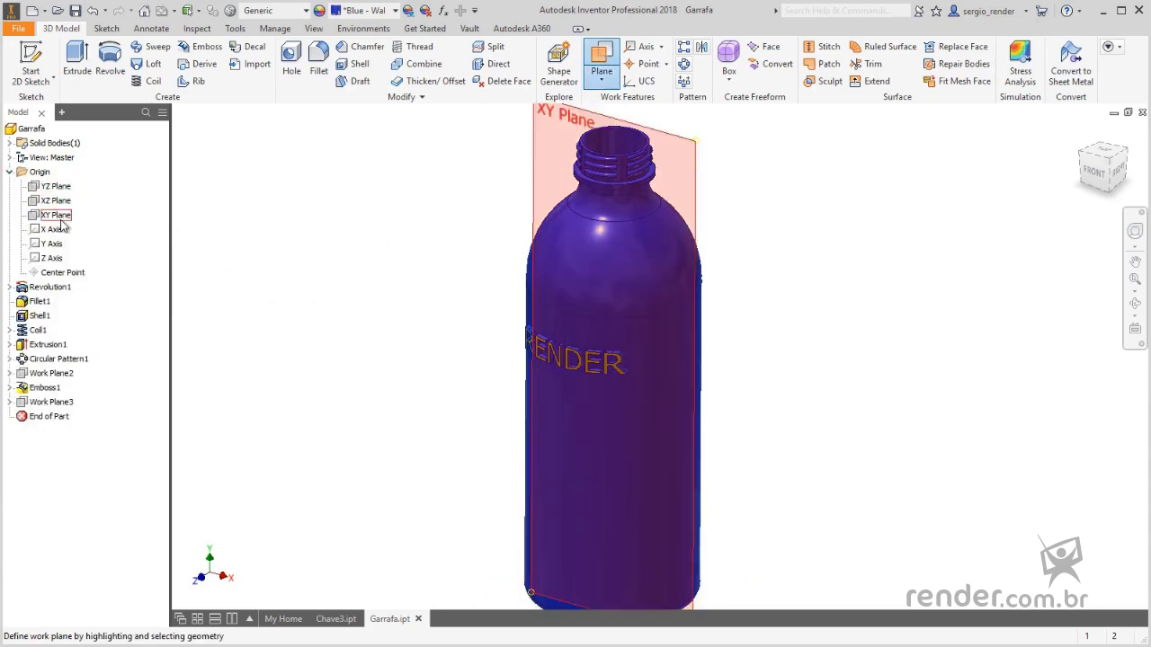
pyautogui.click(57, 216)
pyautogui.keyDown('shift'); pyautogui.moveTo(354, 248); pyautogui.dragTo(483, 326, button='middle'); pyautogui.keyUp('shift')
pyautogui.moveTo(522, 313); pyautogui.dragTo(478, 426)
pyautogui.write('80')
pyautogui.press('Return')
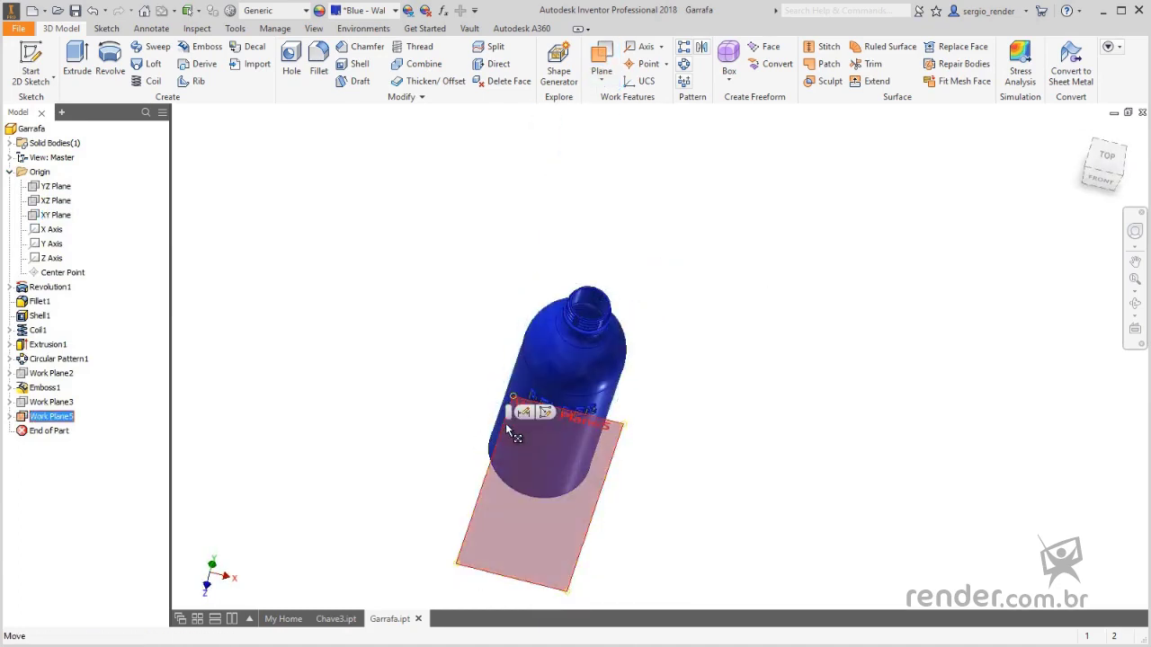
# Start a sketch on the work plane in front of the bottle and load the logo_render.com.br image from the m4a8 folder
pyautogui.click(546, 410)
pyautogui.press('s')
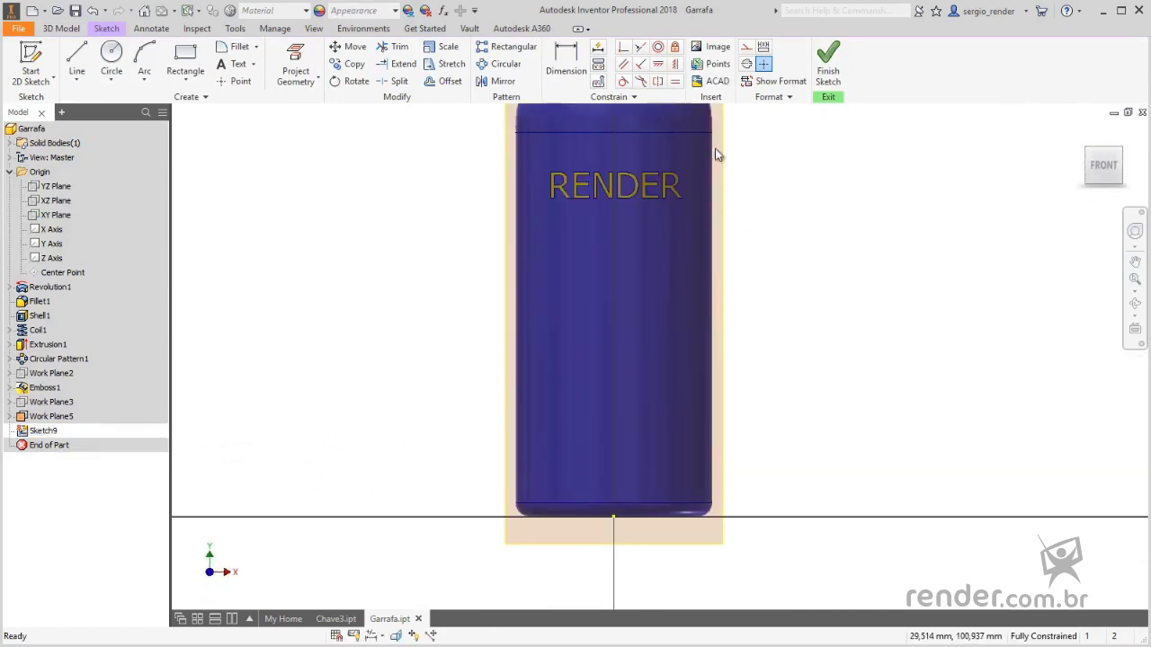
pyautogui.click(710, 49)
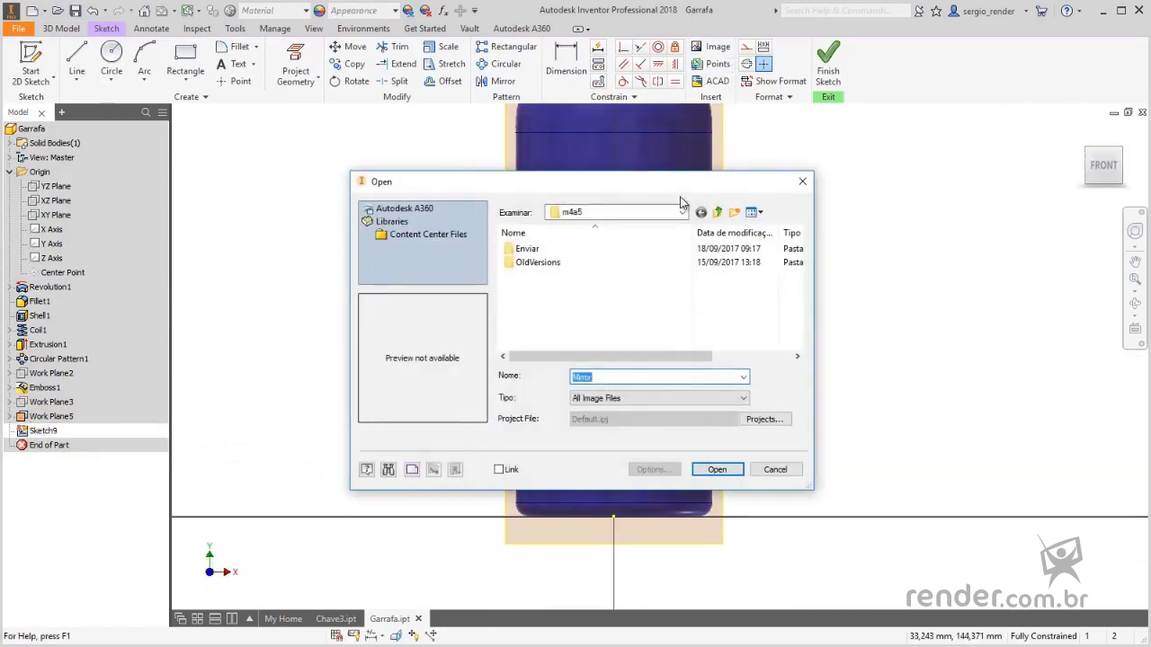
pyautogui.click(717, 213)
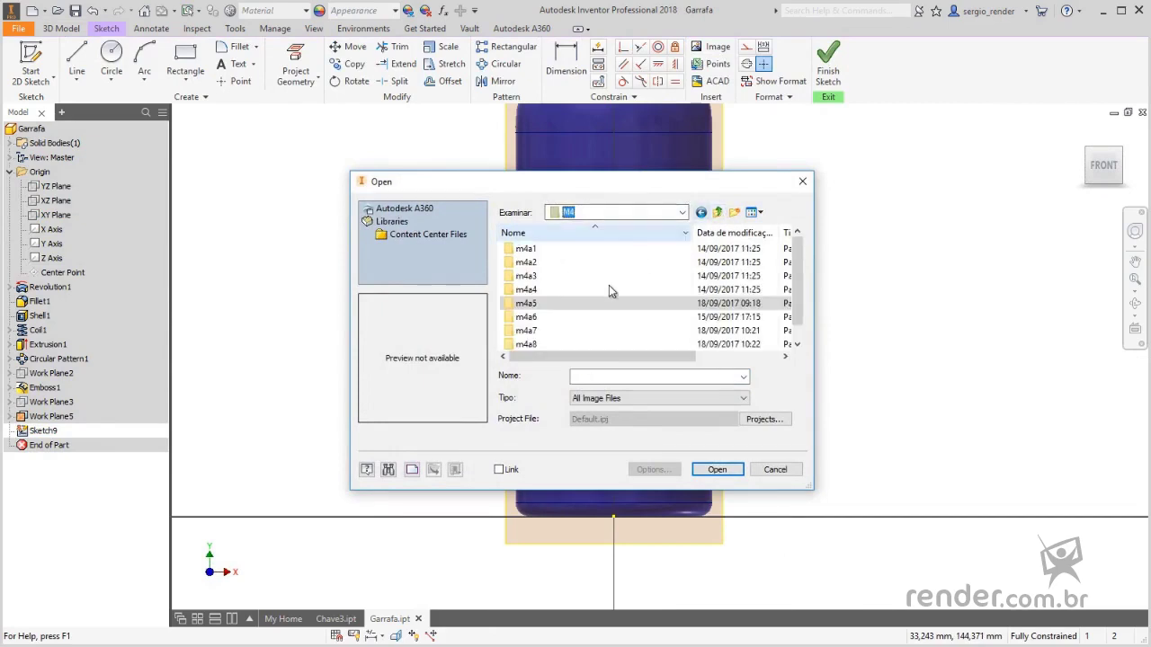
pyautogui.doubleClick(548, 343)
pyautogui.click(556, 278)
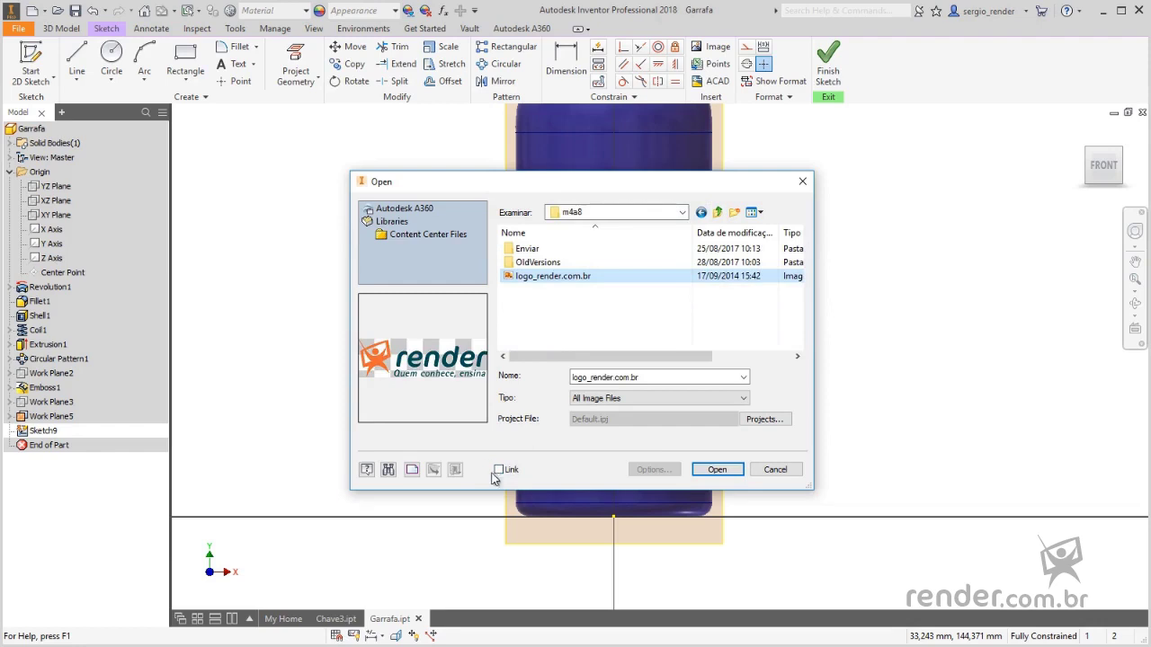
pyautogui.click(700, 469)
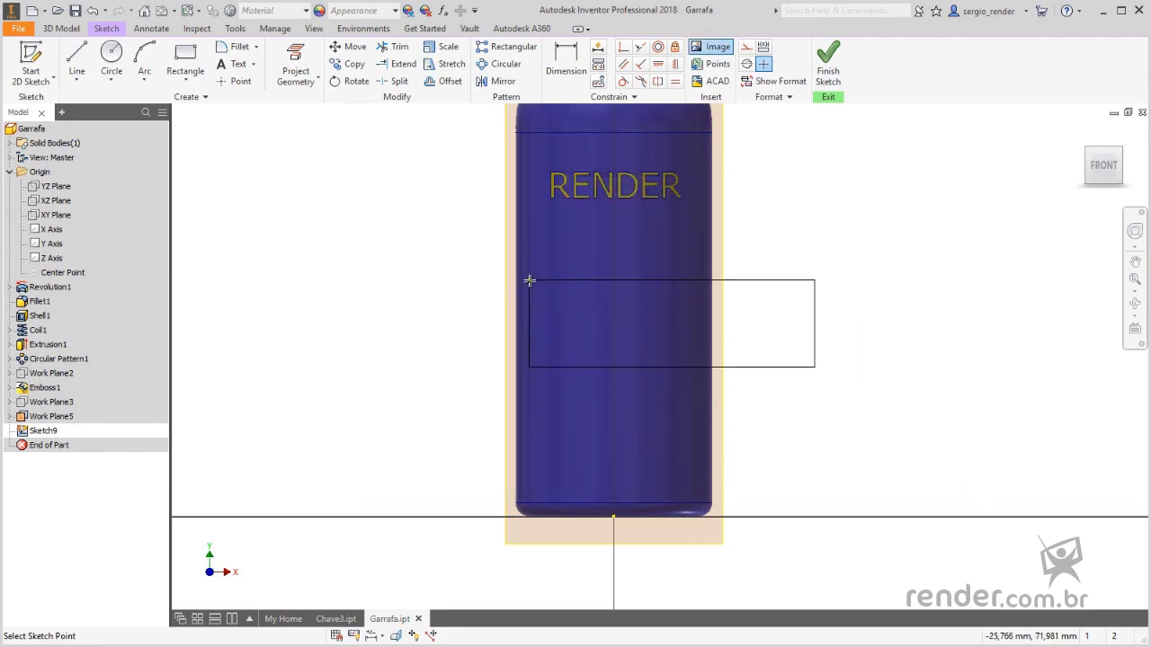
# Place one copy of the logo image on the sketch plane, over the bottle's body below the RENDER text
pyautogui.click(511, 261)
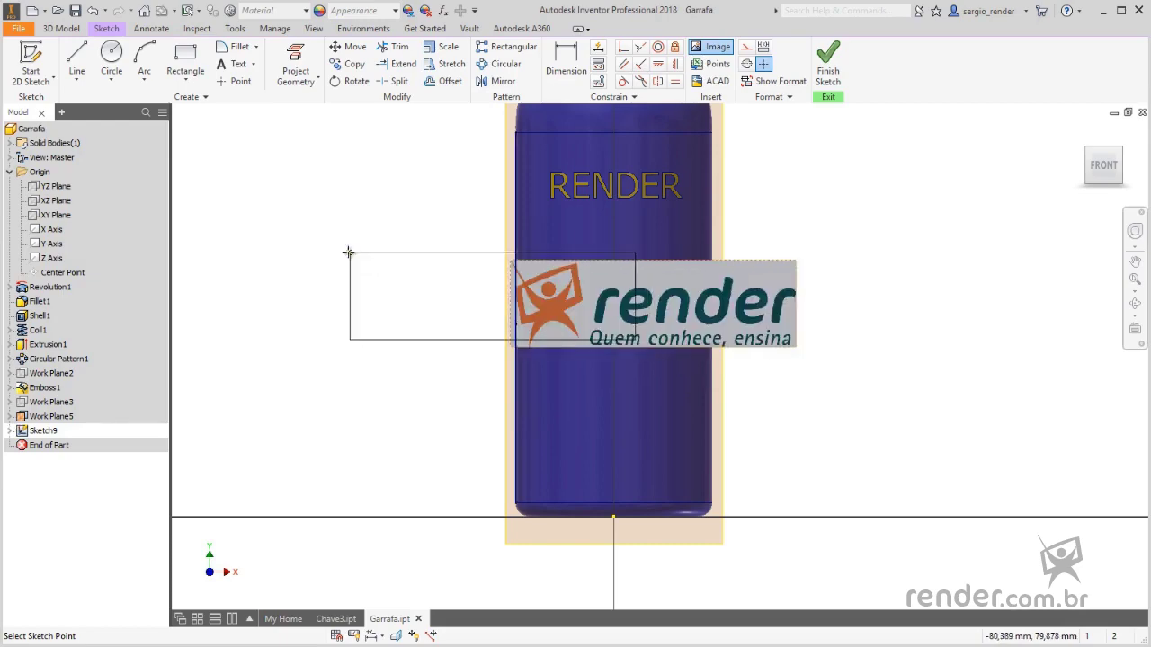
pyautogui.keyDown('shift'); pyautogui.moveTo(347, 252); pyautogui.dragTo(385, 303, button='middle'); pyautogui.keyUp('shift')
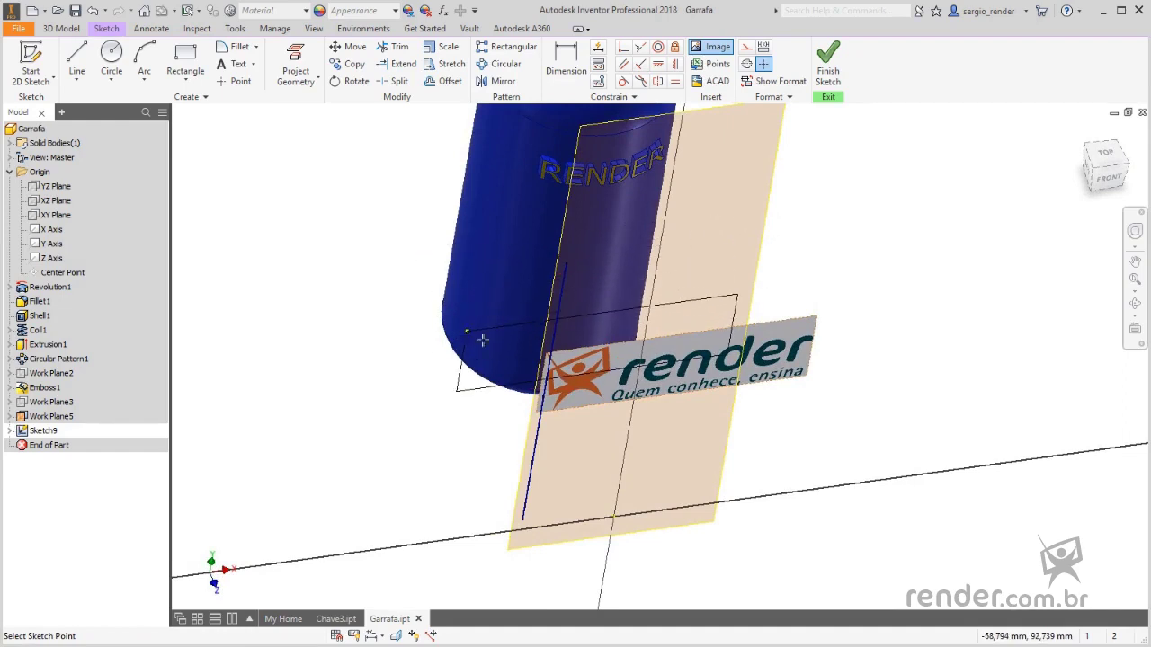
pyautogui.press('Escape')
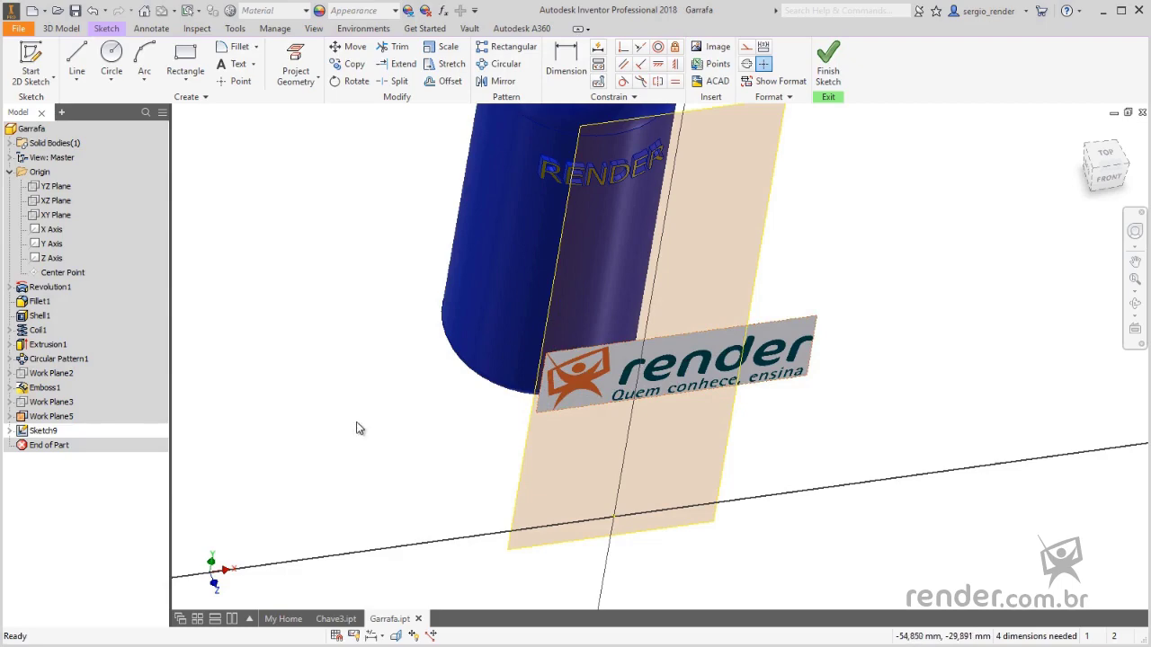
# Scale the logo image down to roughly the bottle's width and move it up to just below the RENDER text
pyautogui.keyDown('shift'); pyautogui.moveTo(357, 428); pyautogui.dragTo(321, 409, button='middle'); pyautogui.keyUp('shift')
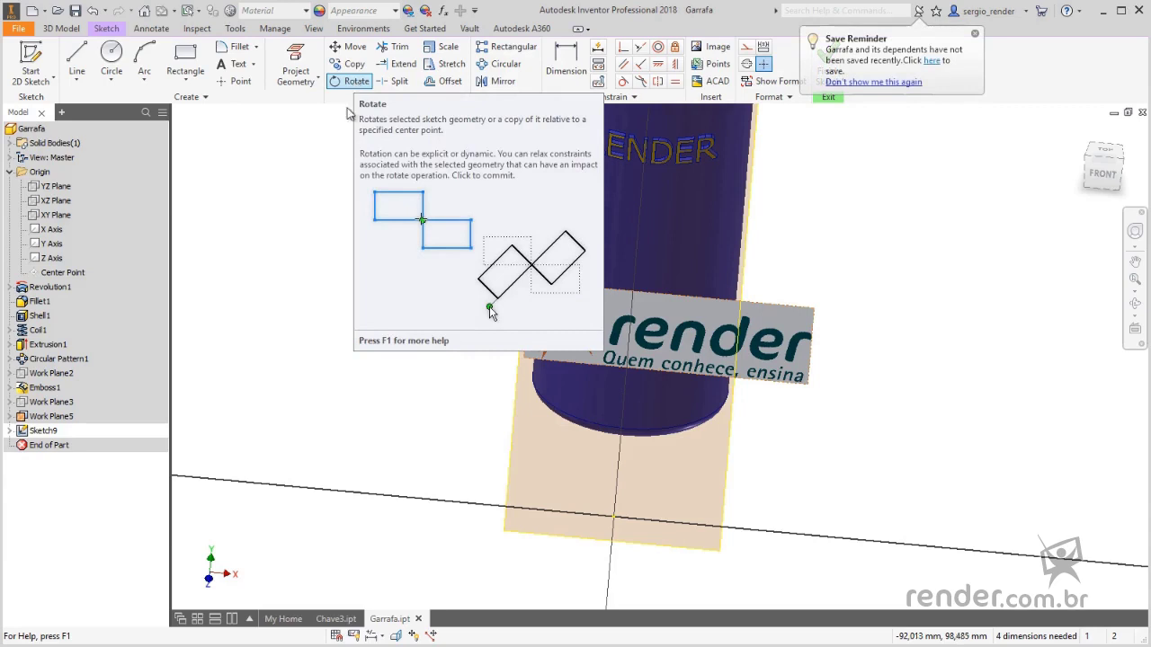
pyautogui.scroll(3, 747, 304)
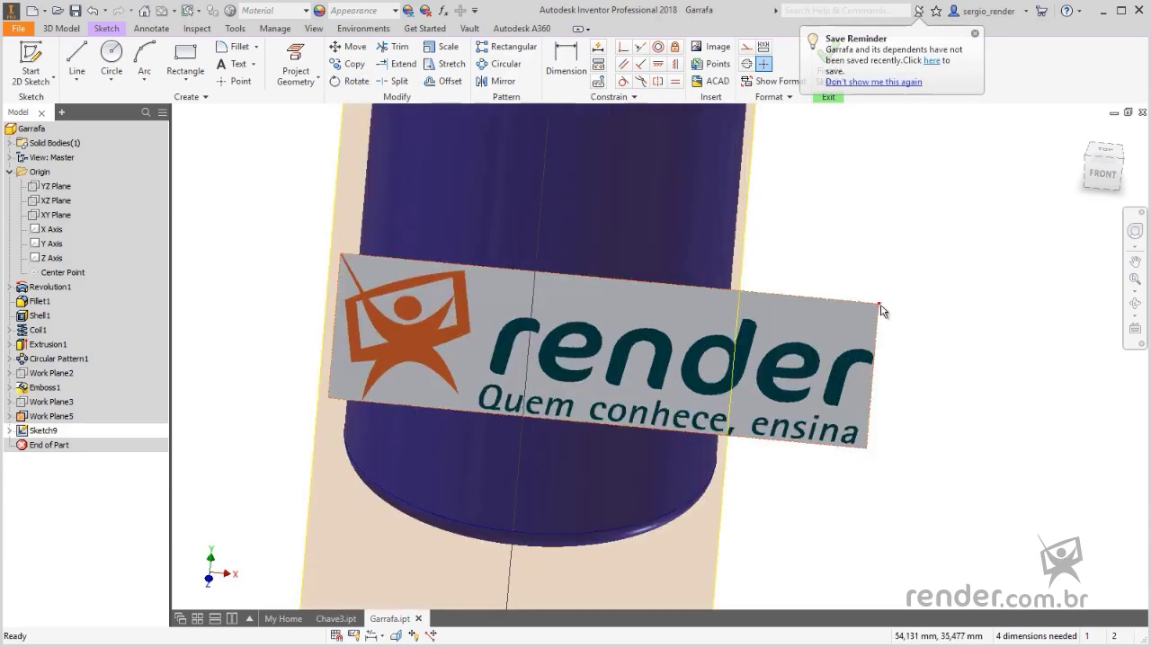
pyautogui.moveTo(881, 308)
pyautogui.mouseDown()
pyautogui.moveTo(795, 340)
pyautogui.moveTo(874, 325)
pyautogui.mouseUp()
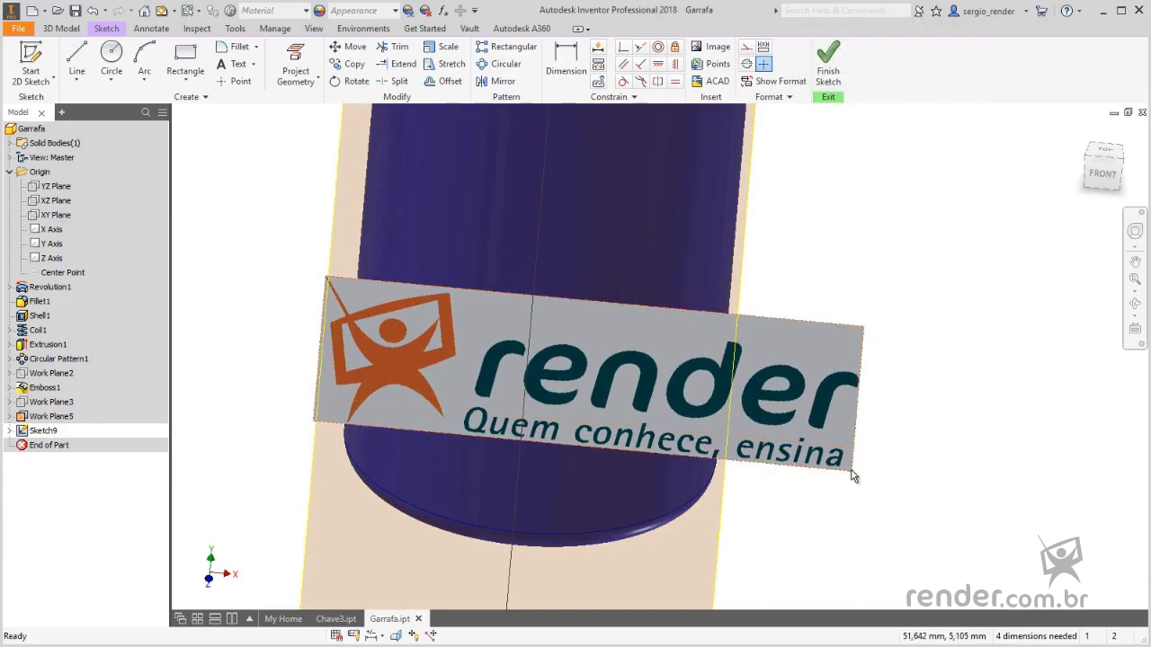
pyautogui.moveTo(851, 470); pyautogui.dragTo(597, 447)
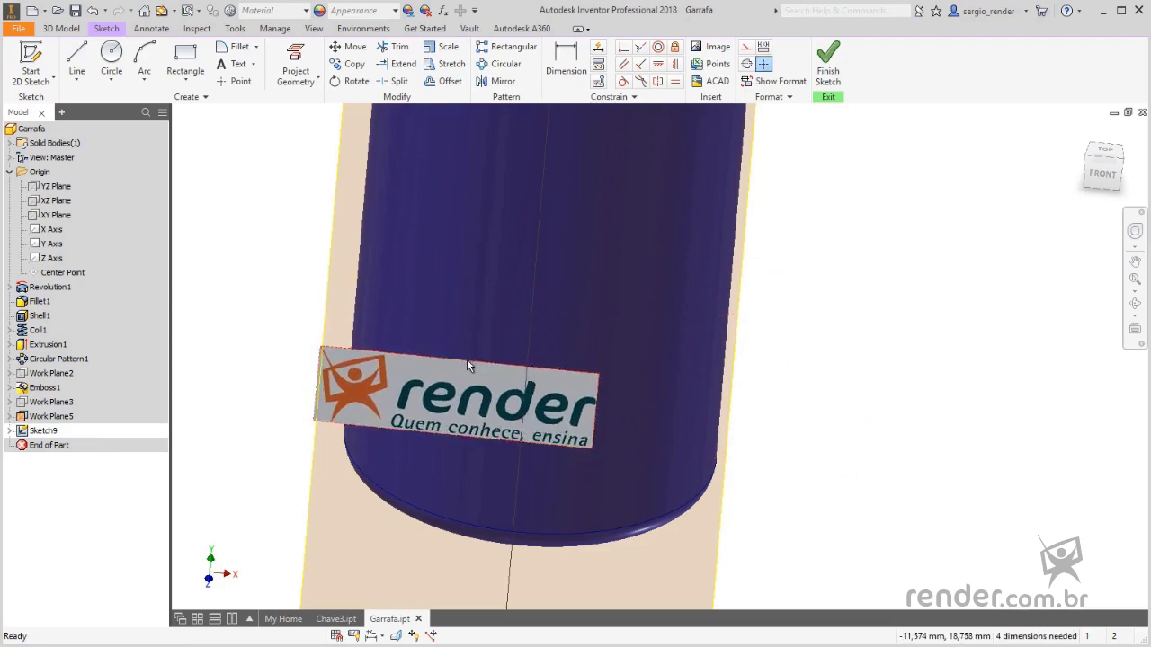
pyautogui.moveTo(467, 362); pyautogui.dragTo(492, 341)
pyautogui.moveTo(675, 361); pyautogui.dragTo(737, 184)
pyautogui.scroll(-3, 715, 357)
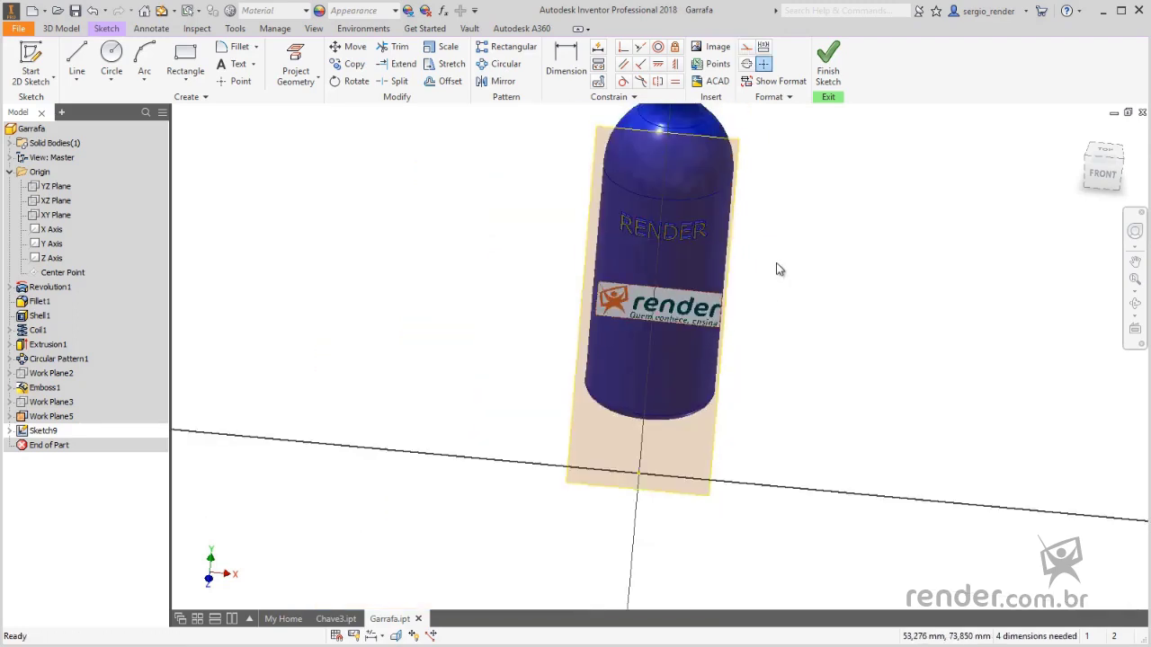
pyautogui.scroll(2, 778, 265)
# In the front view, adjust the logo image to span the bottle's full width, with a gap below the RENDER text
pyautogui.click(1104, 173)
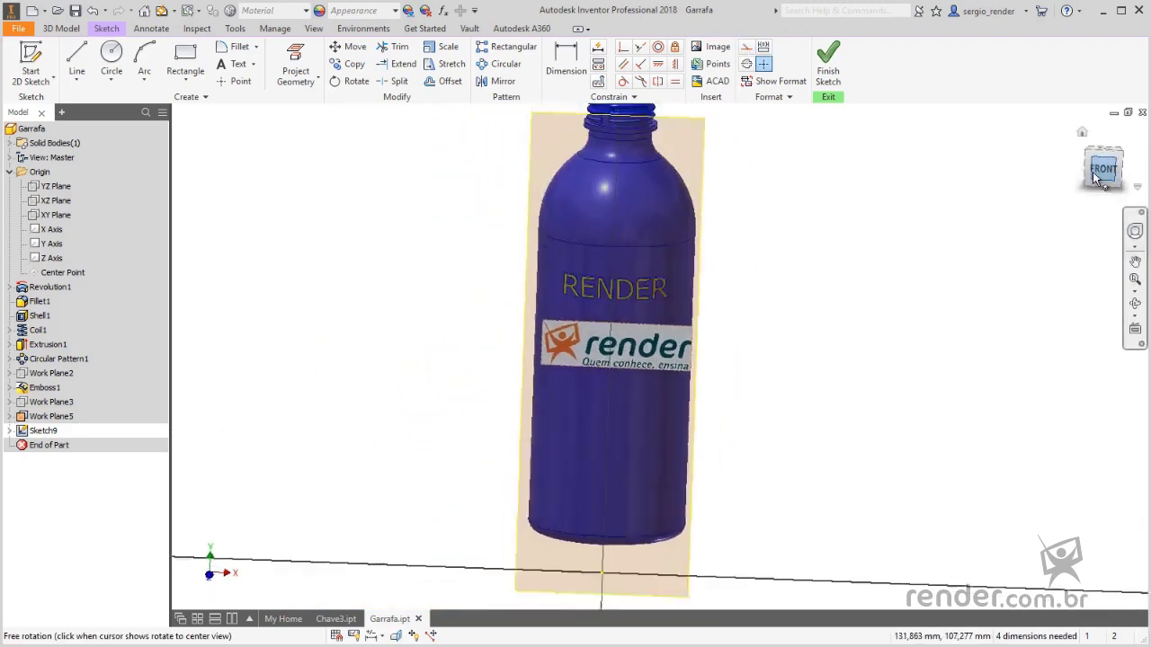
pyautogui.scroll(4, 731, 308)
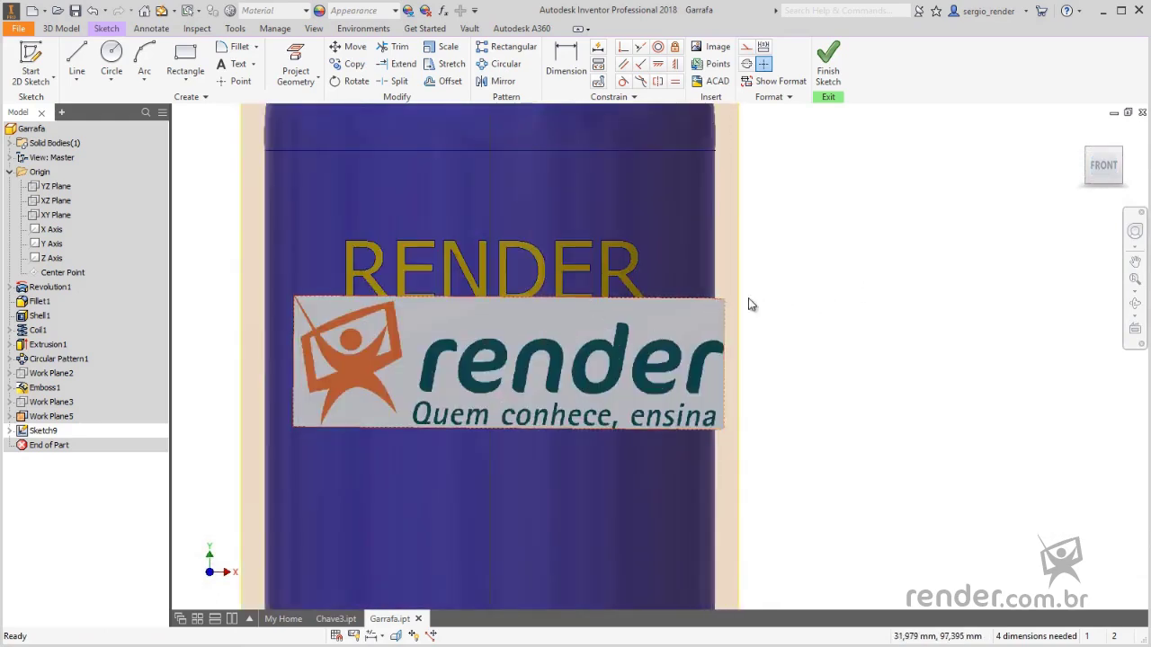
pyautogui.moveTo(725, 299); pyautogui.dragTo(693, 369)
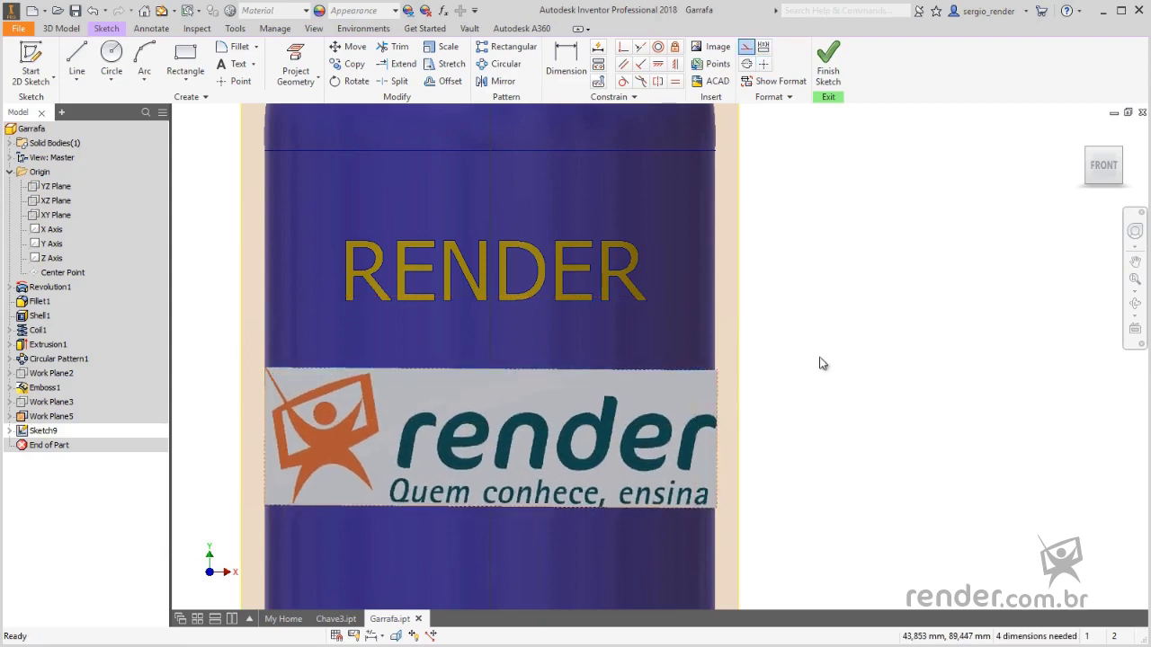
pyautogui.scroll(-3, 818, 361)
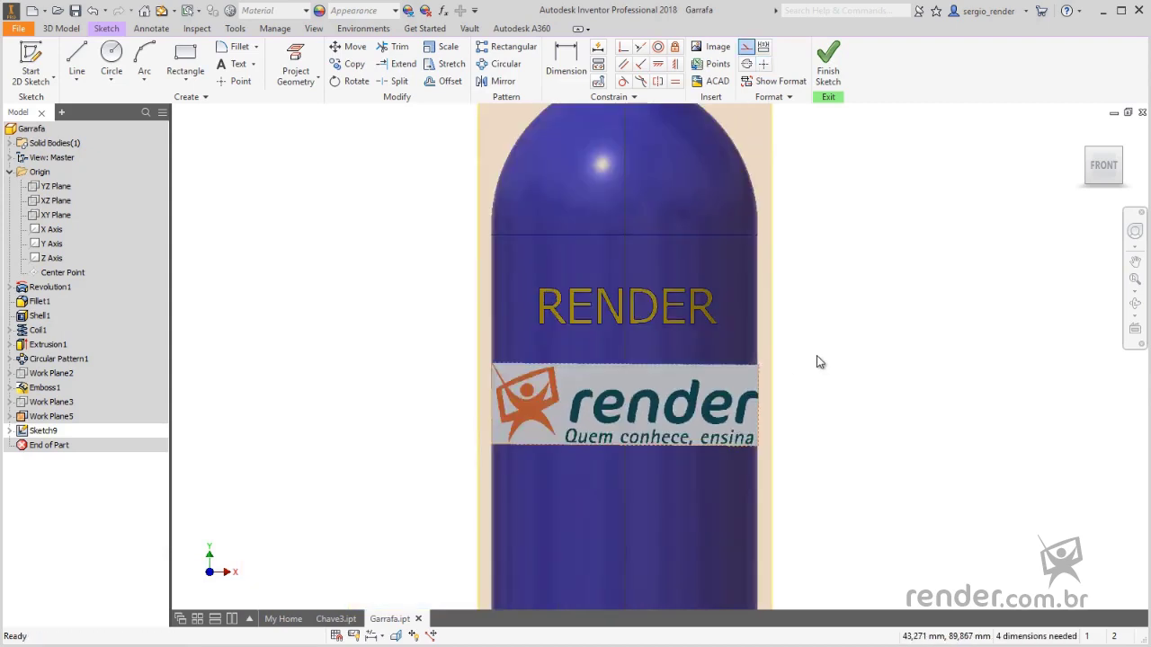
# Finish the sketch and apply the logo image as a decal on the bottle's cylindrical face with Wrap to Face and Chain Faces enabled
pyautogui.click(825, 72)
pyautogui.click(248, 46)
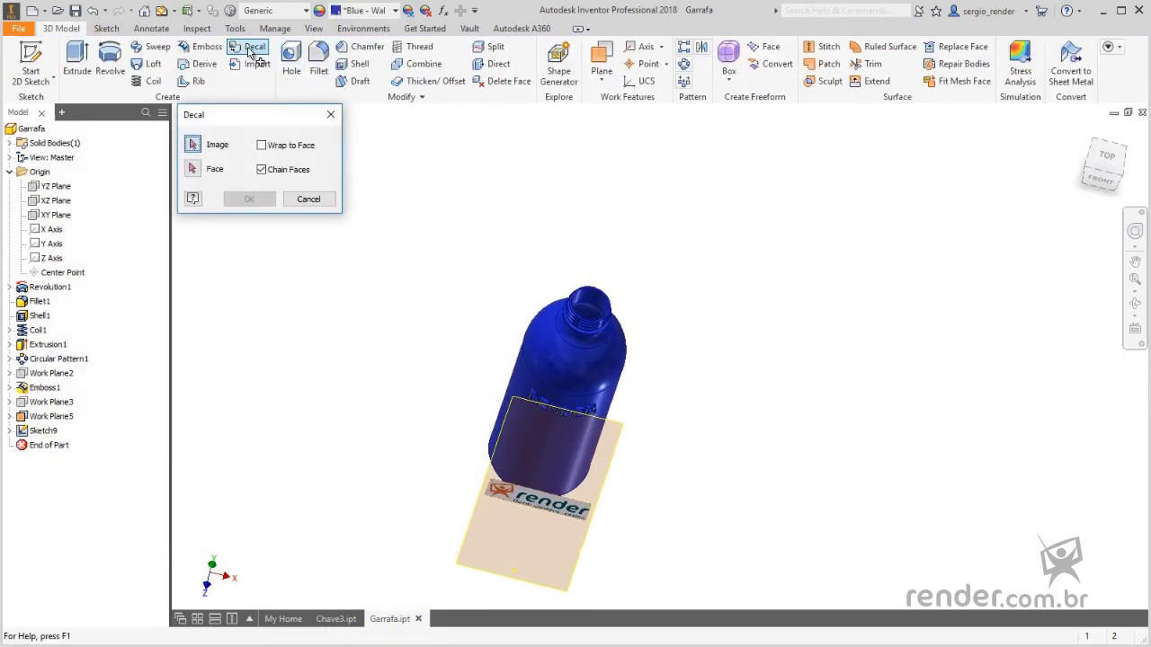
pyautogui.click(519, 504)
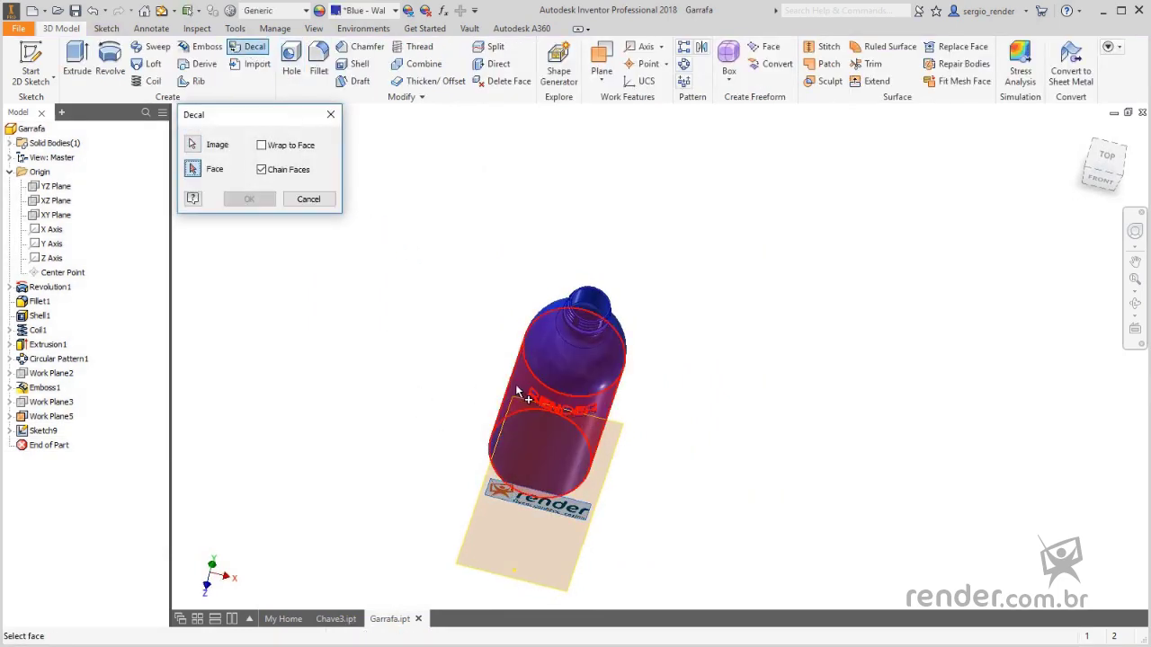
pyautogui.click(517, 392)
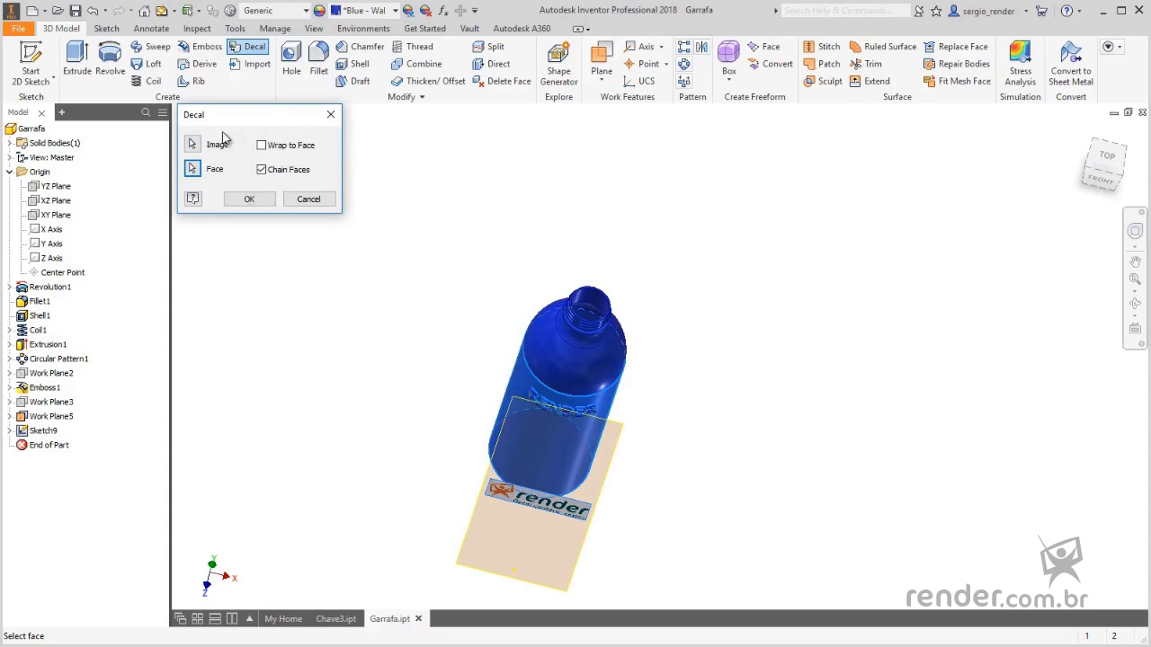
pyautogui.click(265, 200)
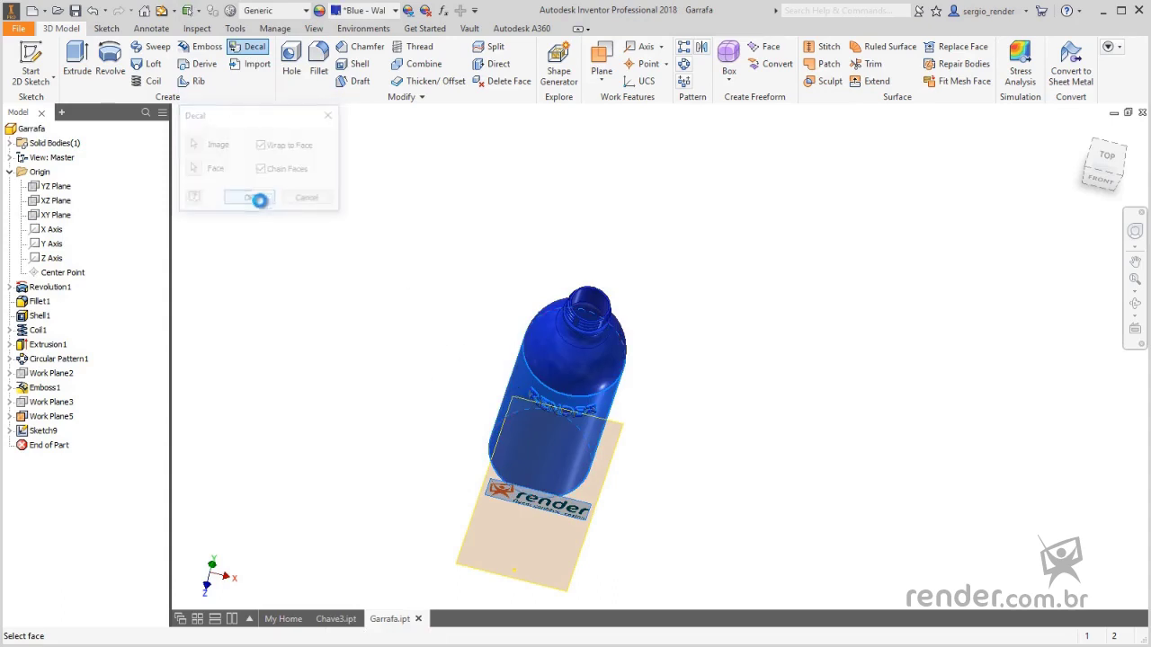
# Hide the work plane in front of the bottle and inspect the logo decal from several angles
pyautogui.scroll(-5, 461, 427)
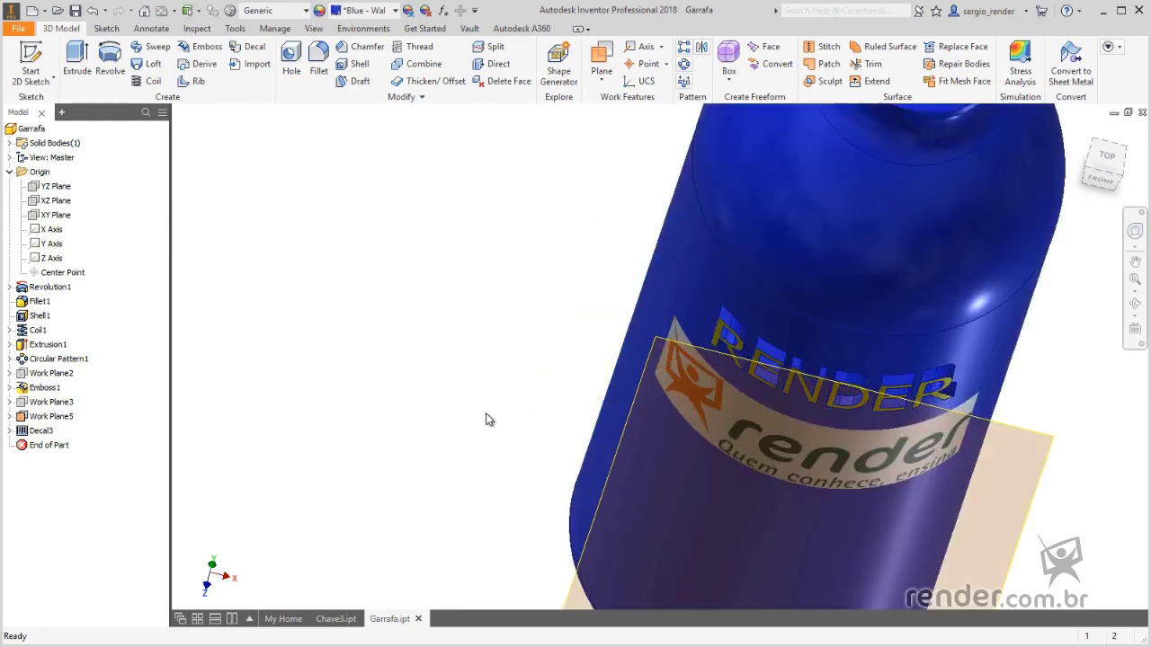
pyautogui.scroll(2, 475, 410)
pyautogui.keyDown('shift'); pyautogui.moveTo(474, 409); pyautogui.dragTo(490, 377, button='middle'); pyautogui.keyUp('shift')
pyautogui.scroll(2, 493, 378)
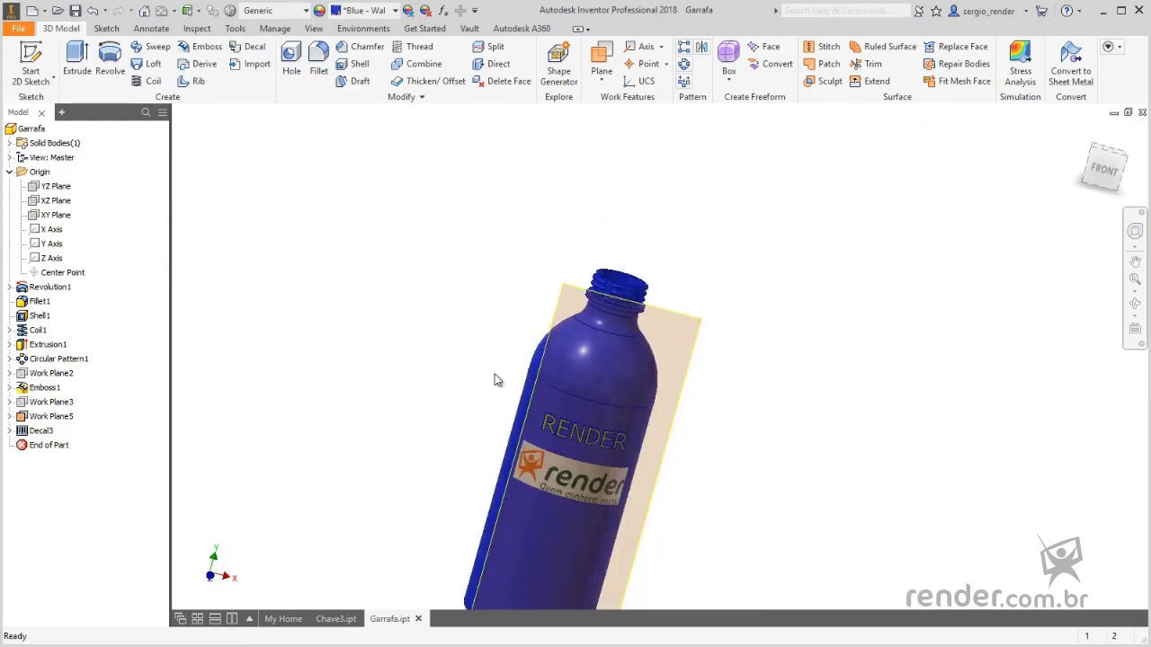
pyautogui.rightClick(557, 310)
pyautogui.click(591, 325)
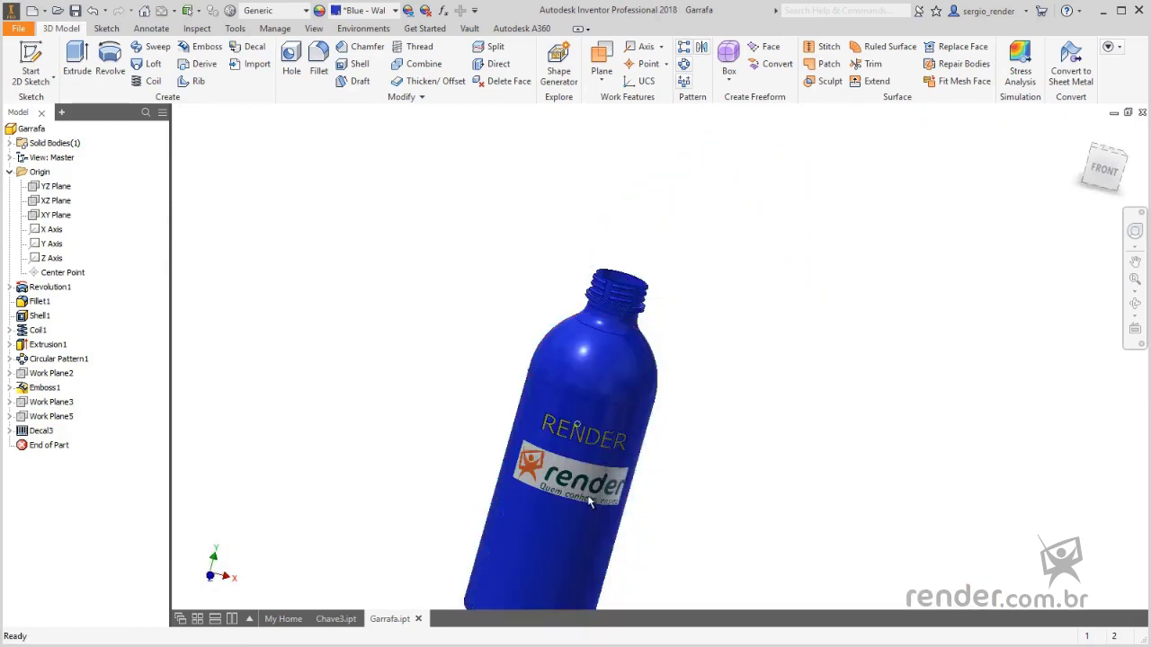
pyautogui.scroll(-5, 635, 486)
pyautogui.keyDown('shift'); pyautogui.moveTo(849, 477); pyautogui.dragTo(935, 447, button='middle'); pyautogui.keyUp('shift')
pyautogui.scroll(4, 953, 446)
pyautogui.scroll(-3, 854, 467)
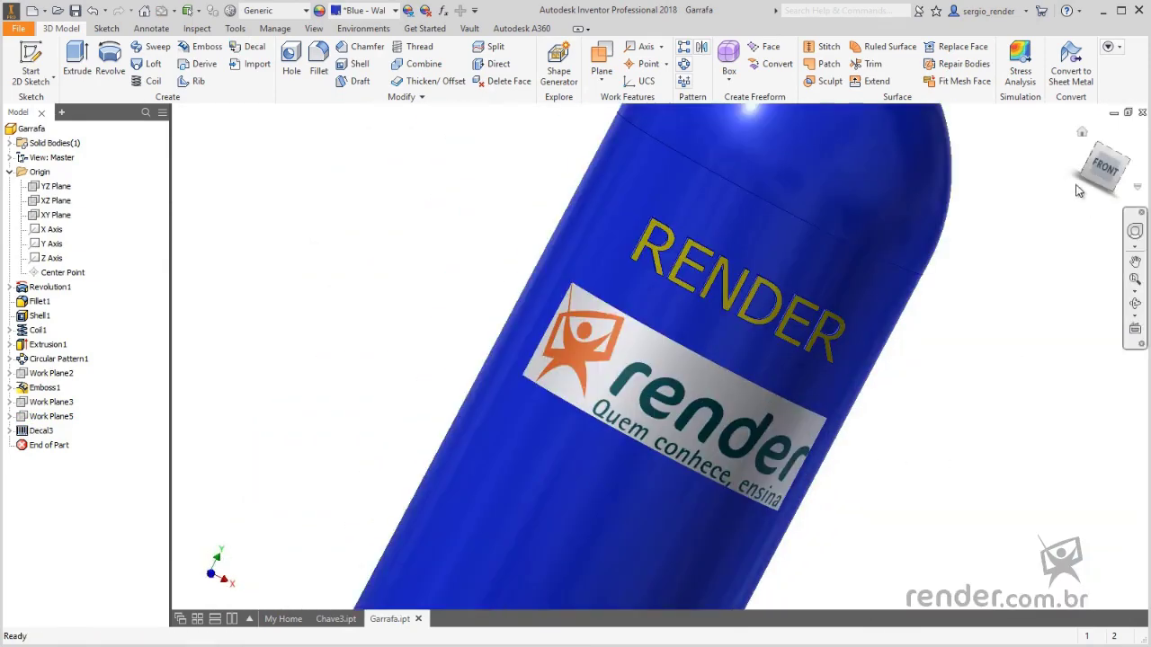
pyautogui.click(1081, 133)
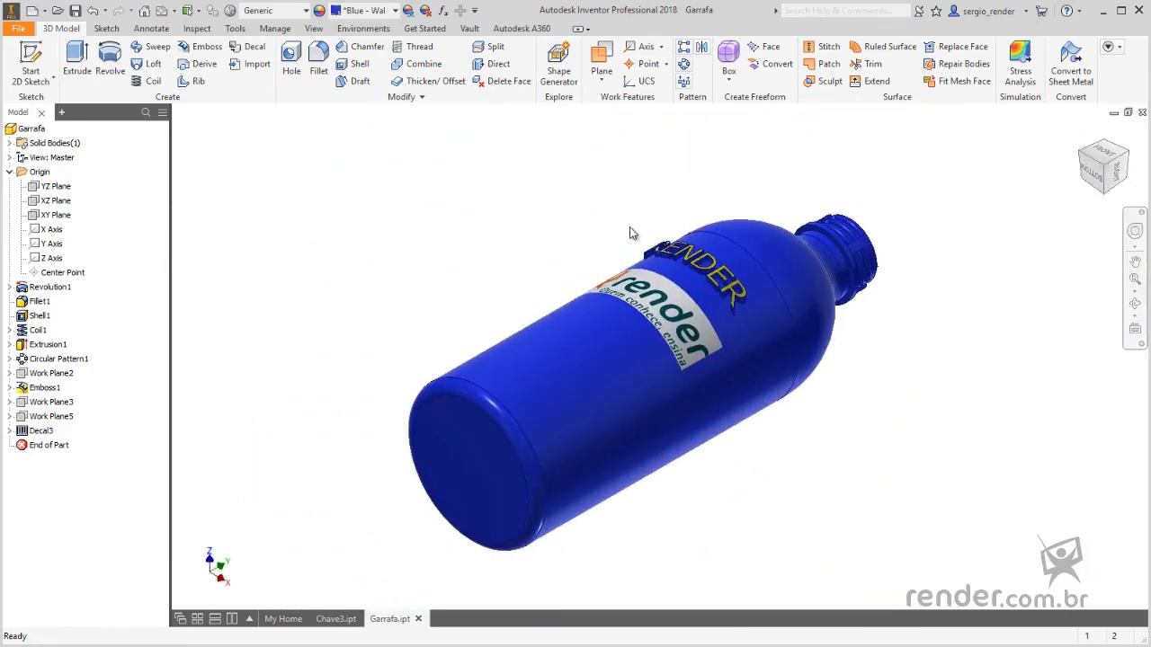
pyautogui.keyDown('shift'); pyautogui.moveTo(544, 222); pyautogui.dragTo(509, 269, button='middle'); pyautogui.keyUp('shift')
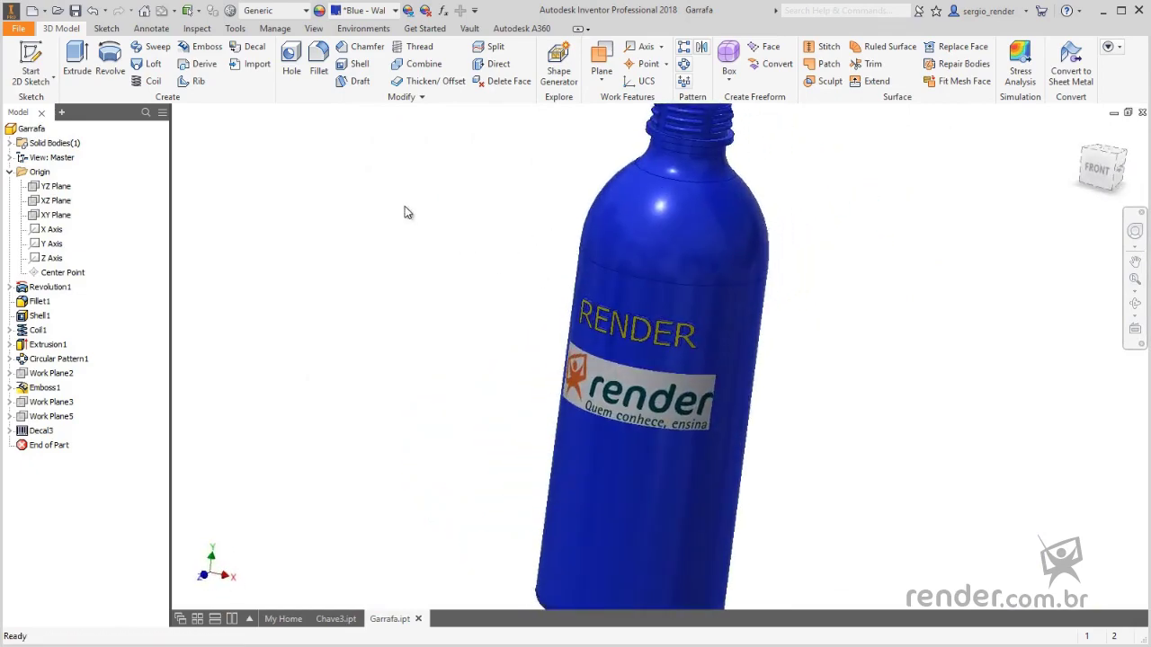